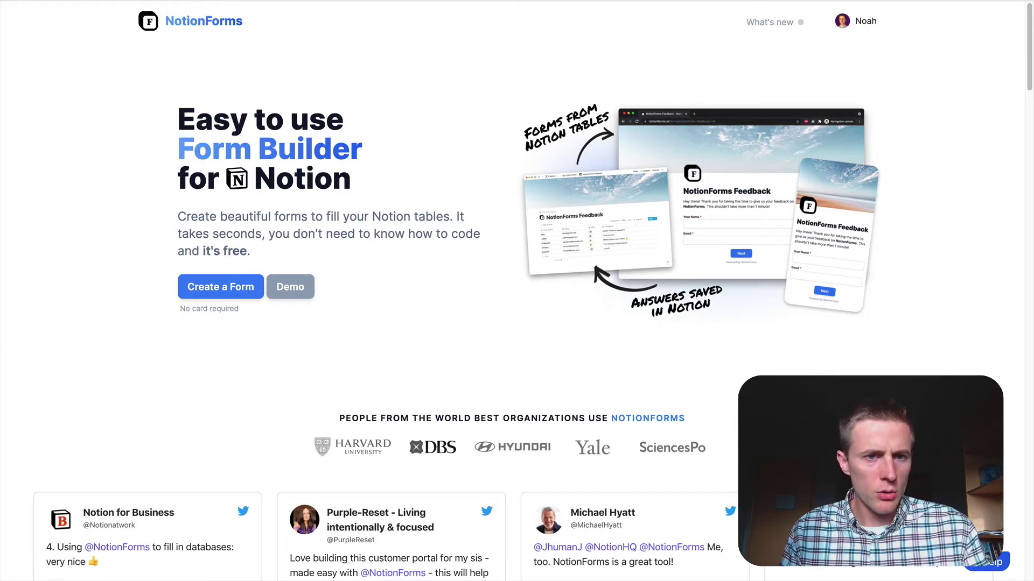
Step: Go from the NotionForms landing page to the Your Forms dashboard with its two forms
left_click(226, 289)
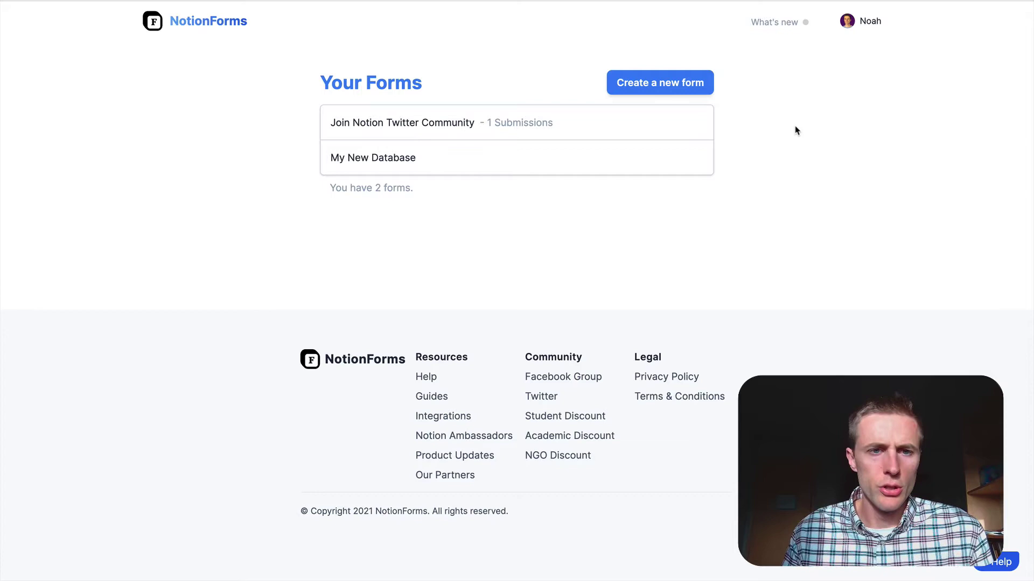
key("super+Tab")
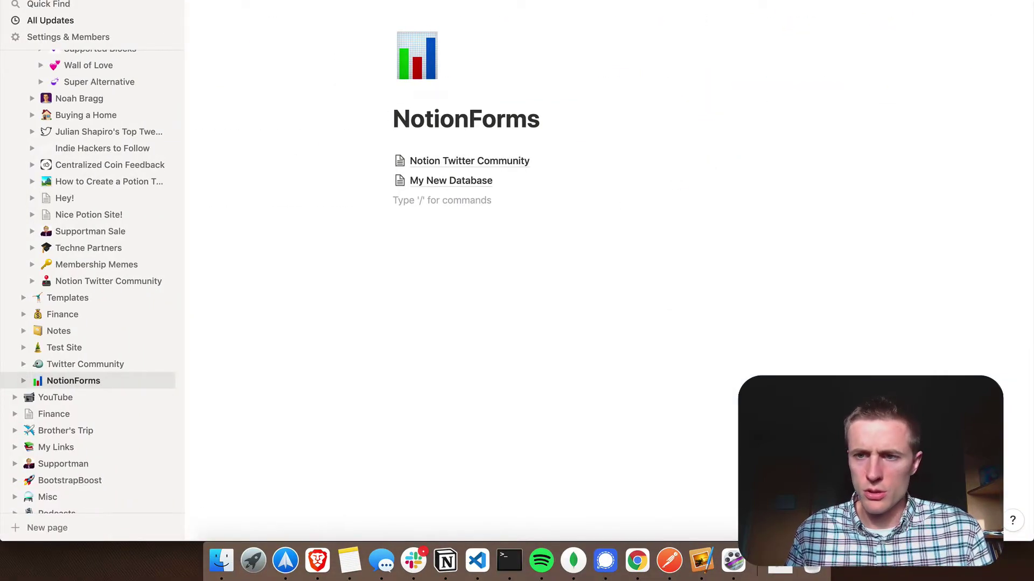
left_click(915, 5)
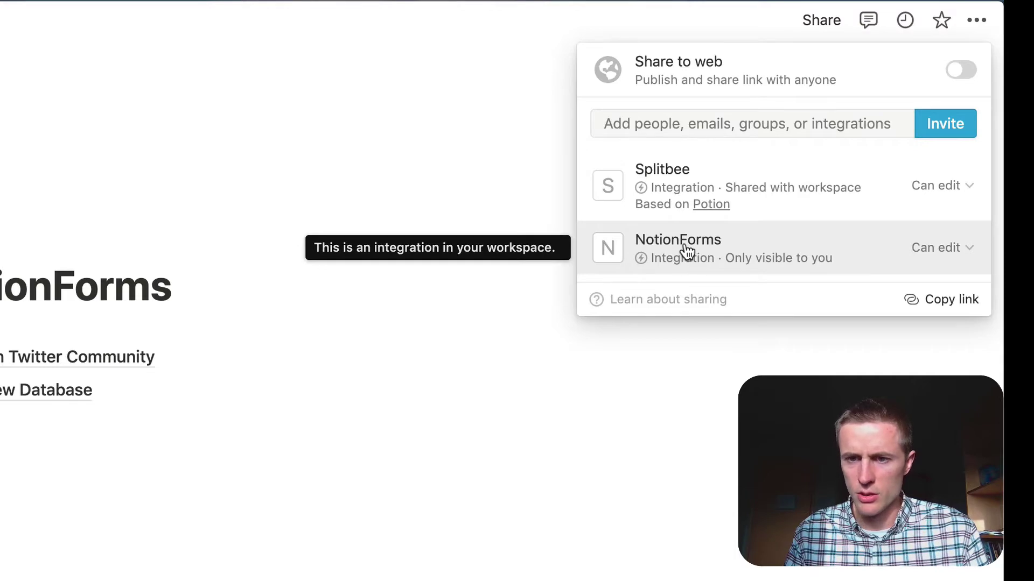
left_click(462, 152)
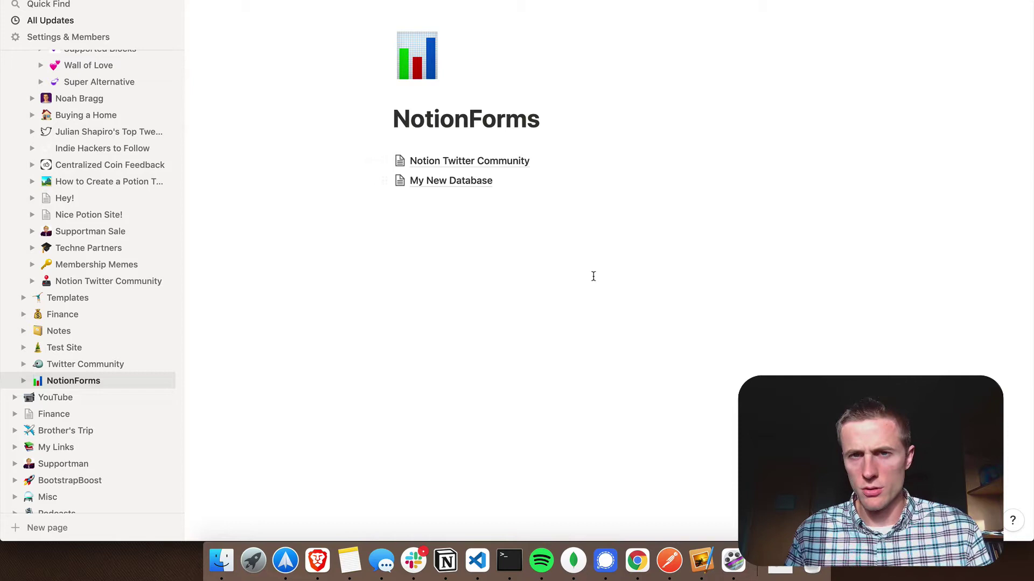
key("ctrl+Right")
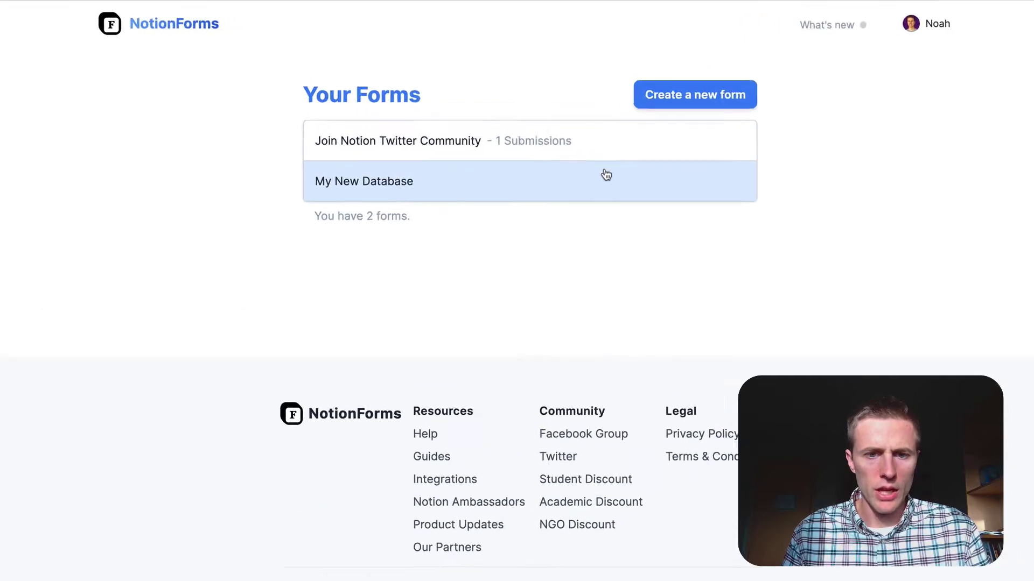
Step: Start a new form and list the available Notion tables: My New Database and twitter notion
left_click(662, 86)
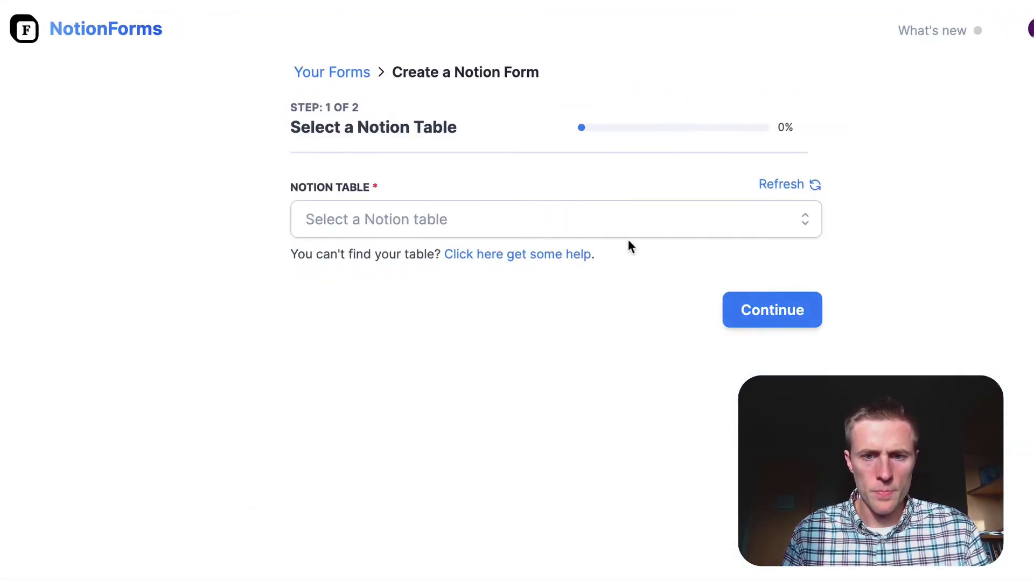
left_click(526, 222)
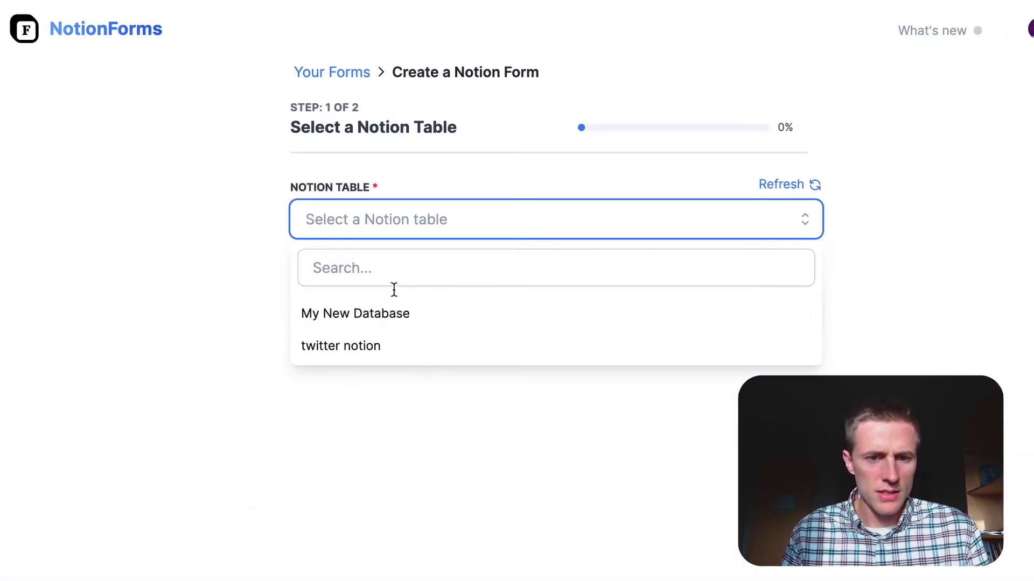
Step: In Notion, insert a full-page table database titled 'Early Access' with /table
left_click(206, 308)
key("ctrl+Left")
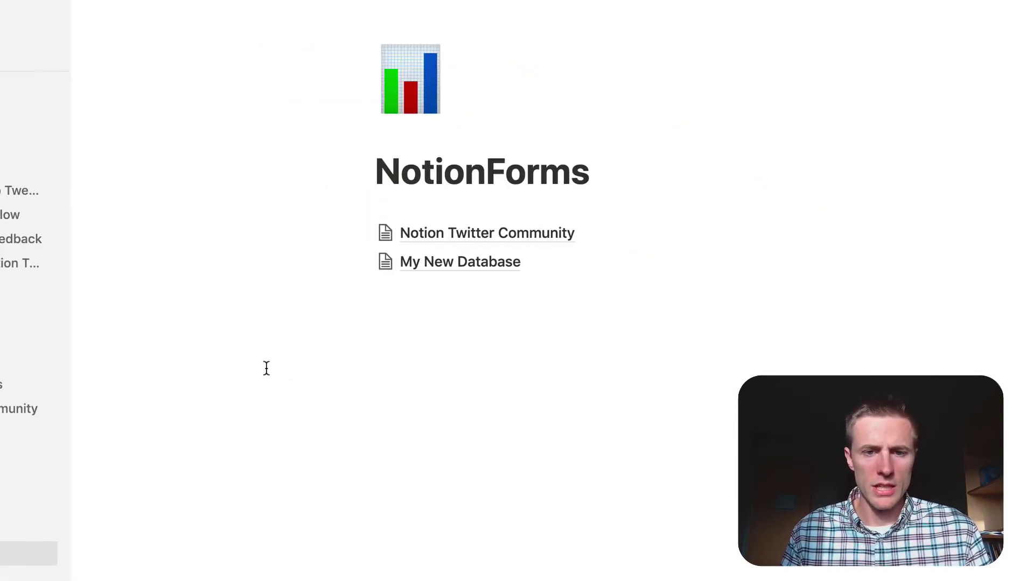
left_click(421, 298)
type("/table")
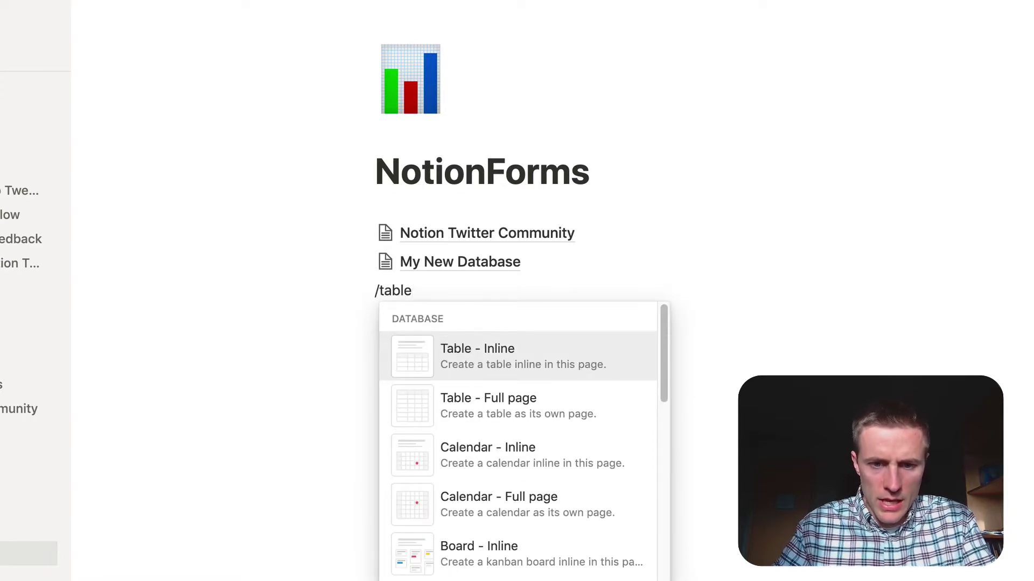
key("Down")
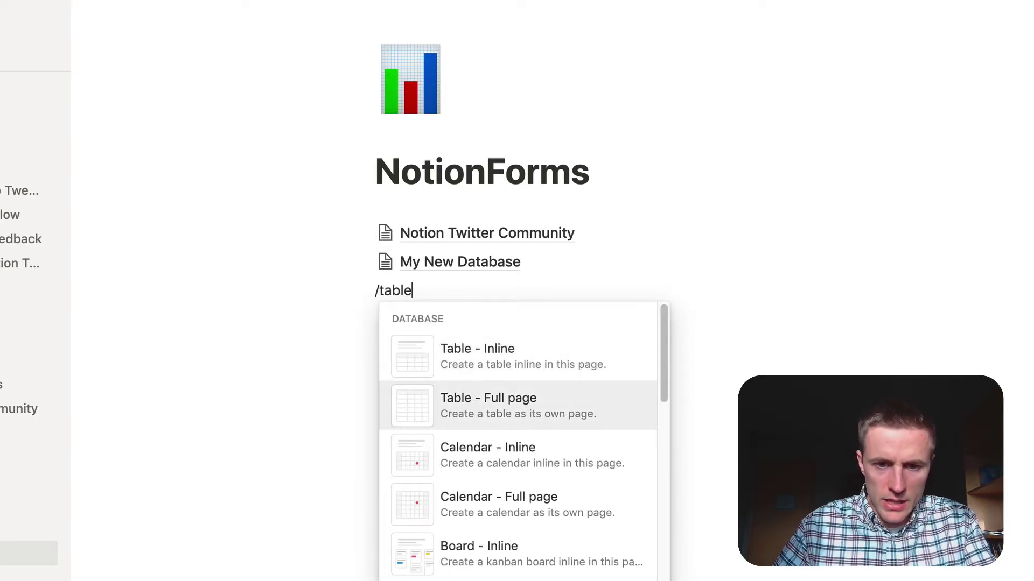
key("Return")
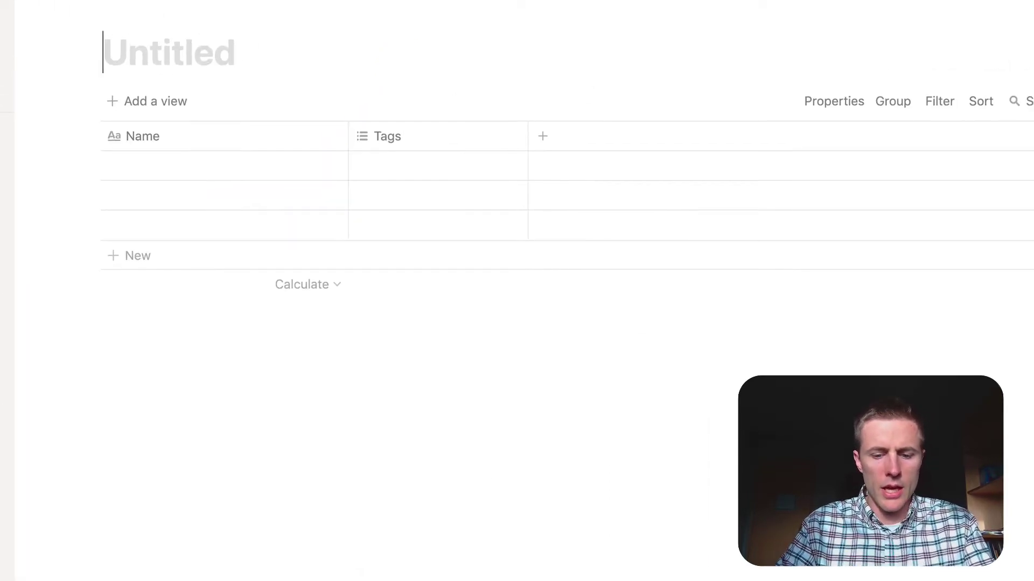
type("Early Access")
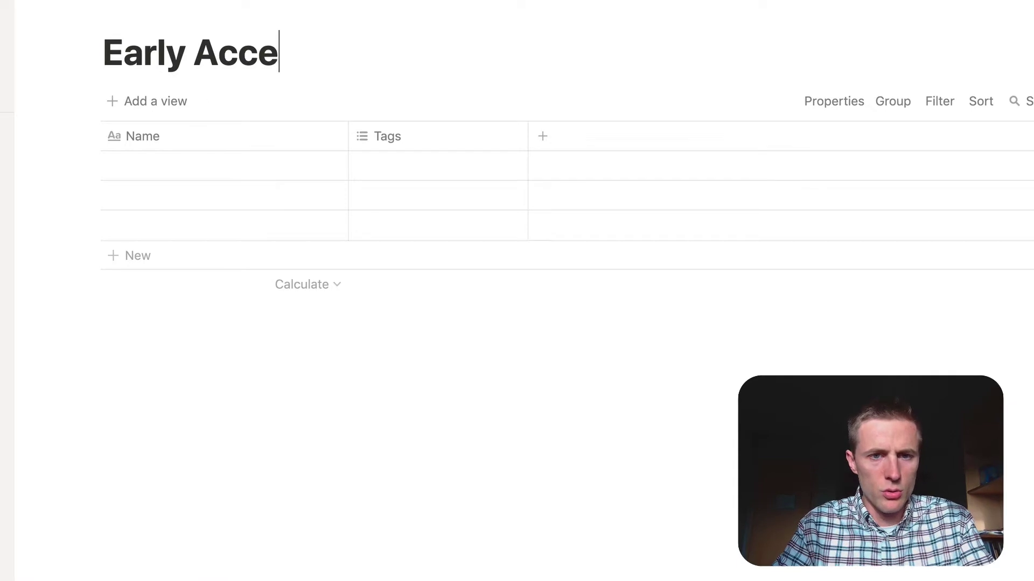
Step: Rename the Tags column to 'Email' and make it a Text property
left_click(389, 138)
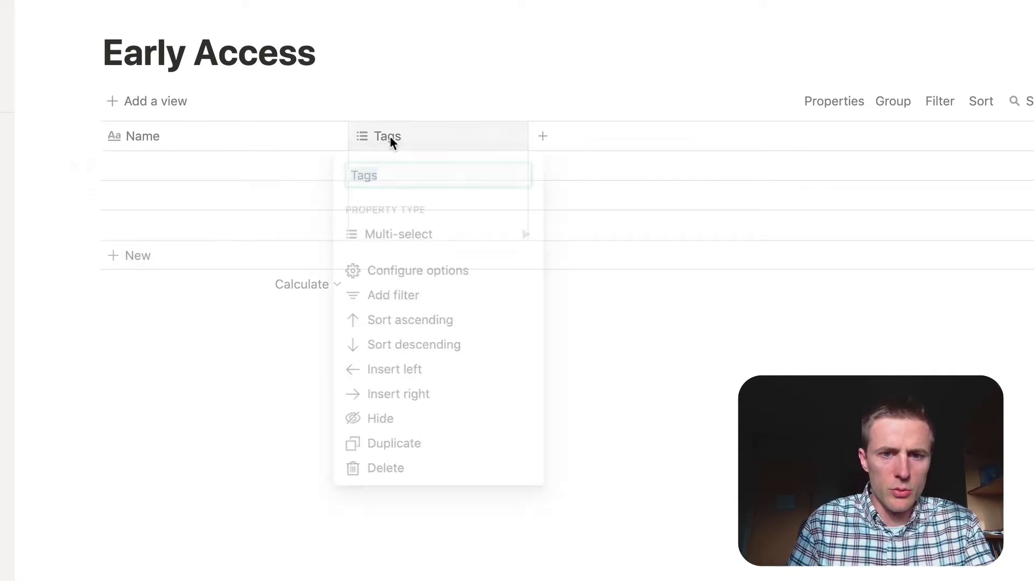
type("Email")
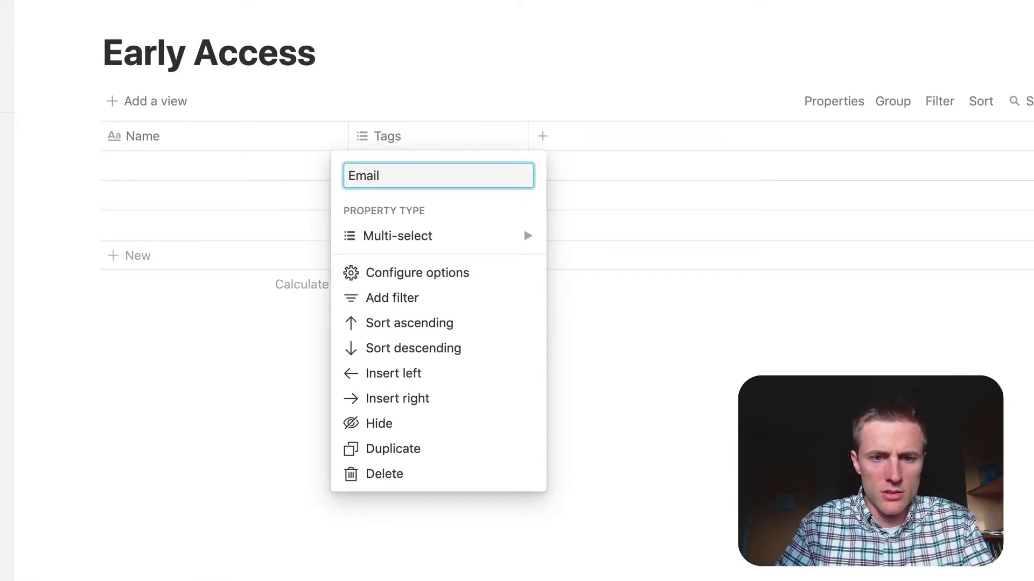
left_click(422, 238)
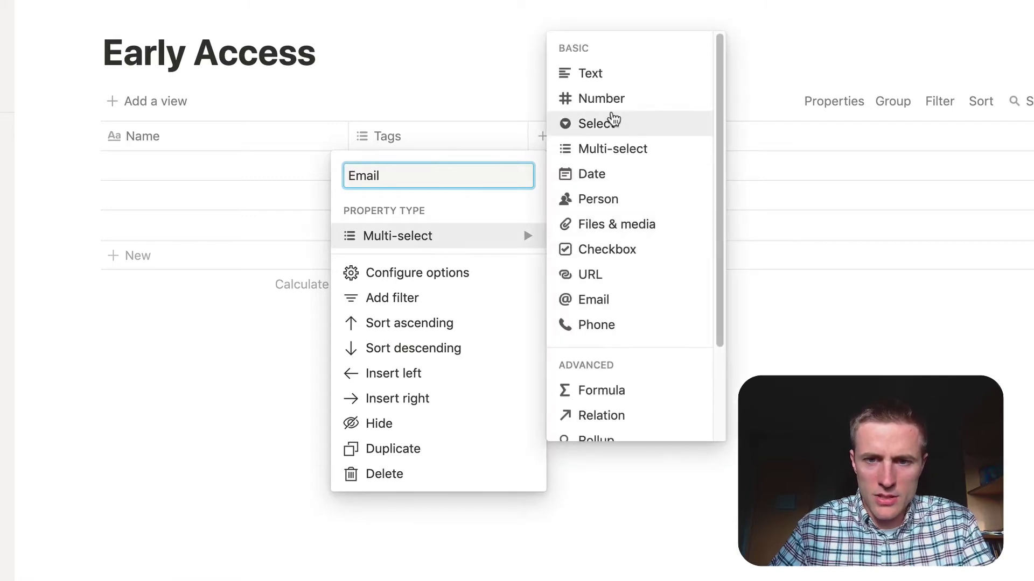
left_click(590, 73)
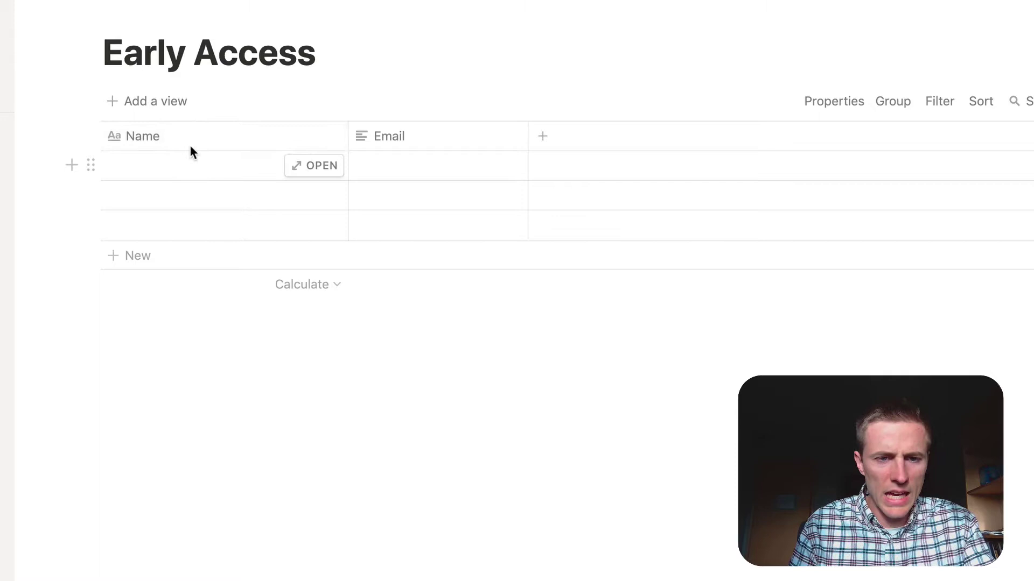
Step: Add a 'Why are you interested?' column and move it before Email
left_click(544, 138)
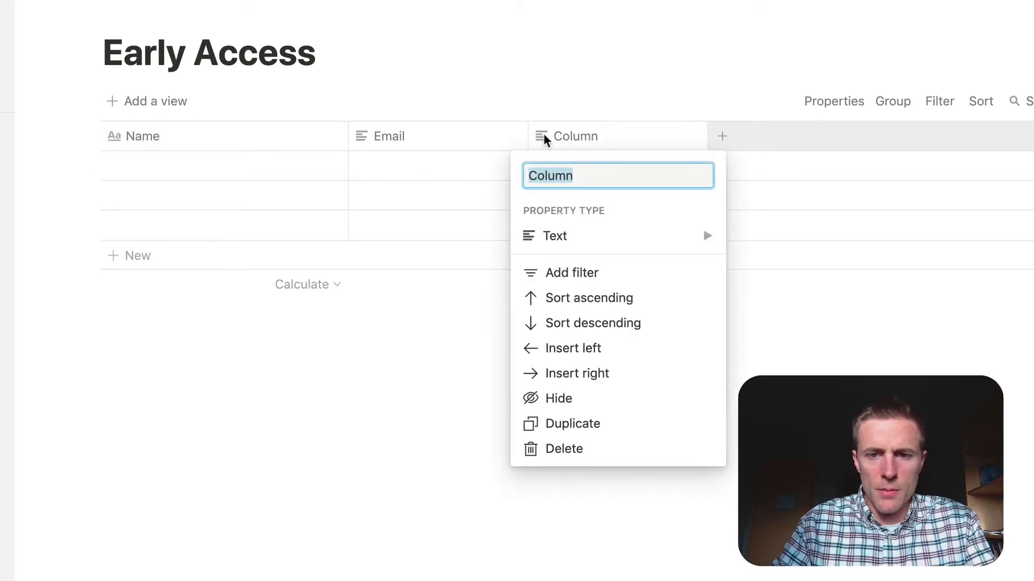
type("Why ")
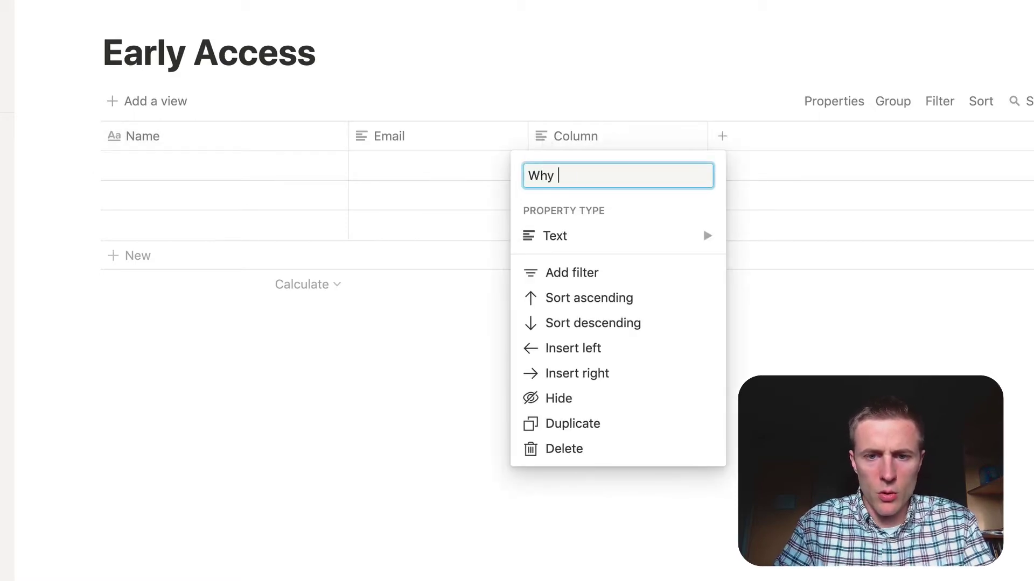
type("Join")
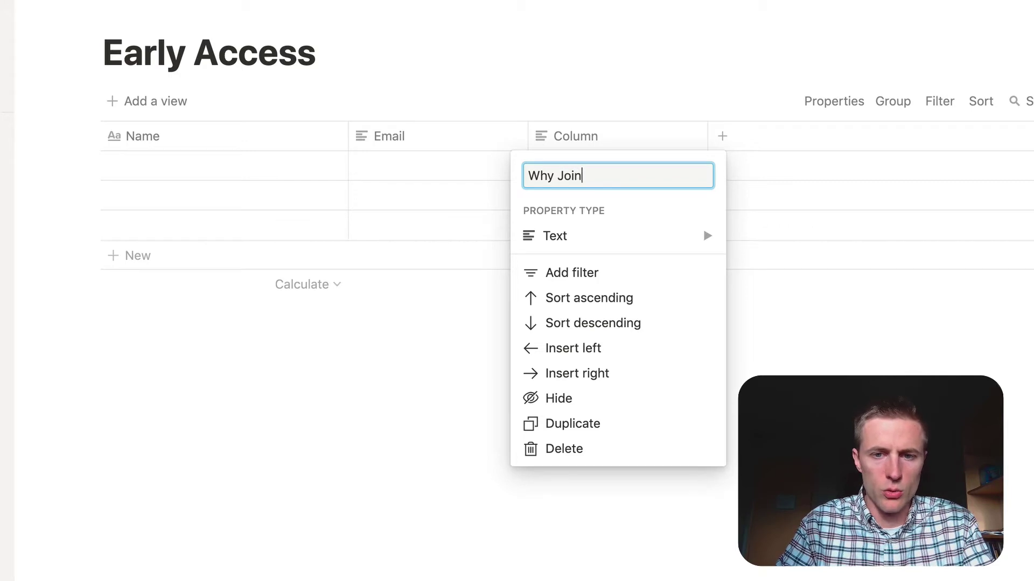
key("BackSpace")
key("BackSpace")
key("BackSpace")
key("BackSpace")
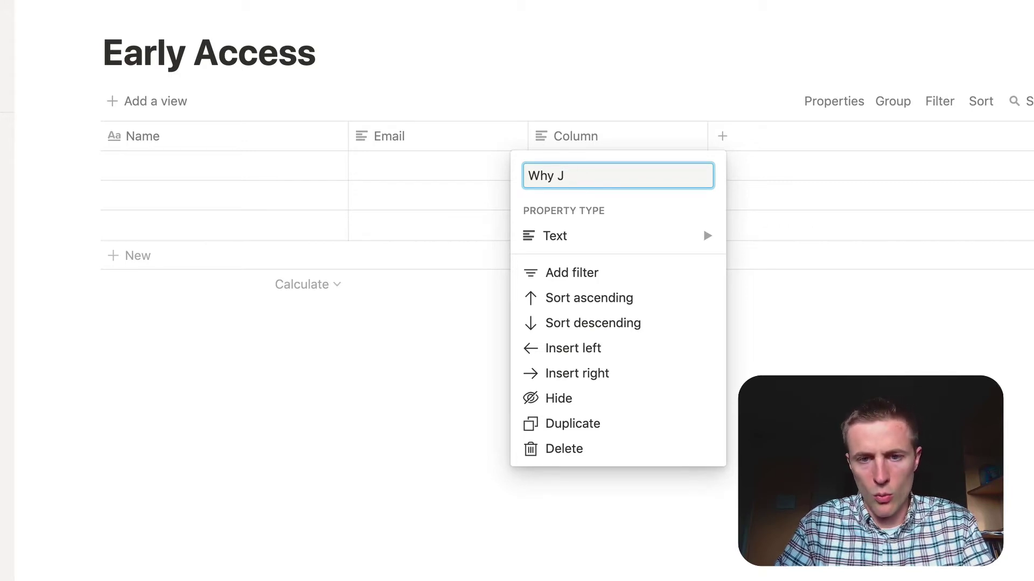
type("are you interested?")
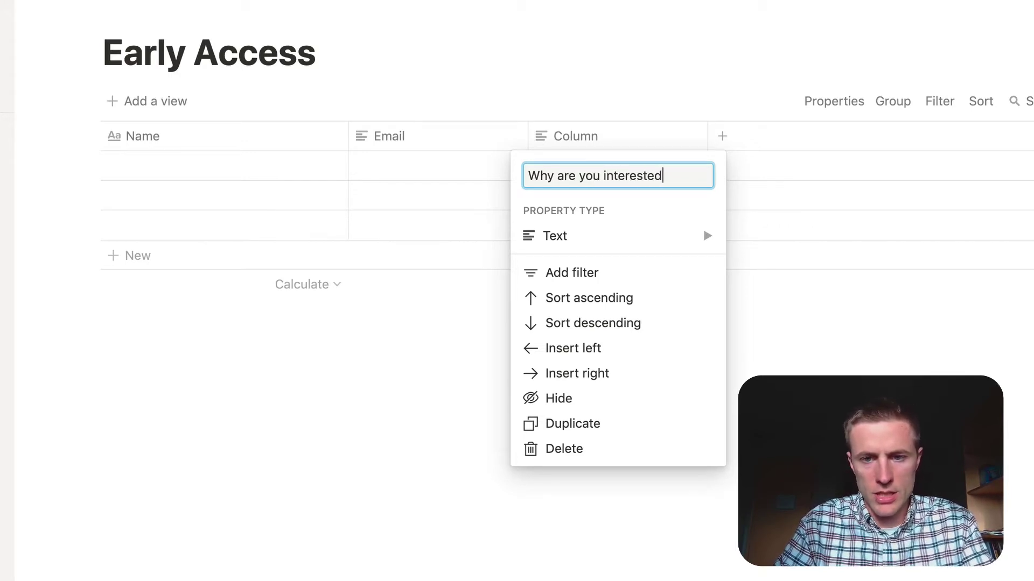
left_click(614, 139)
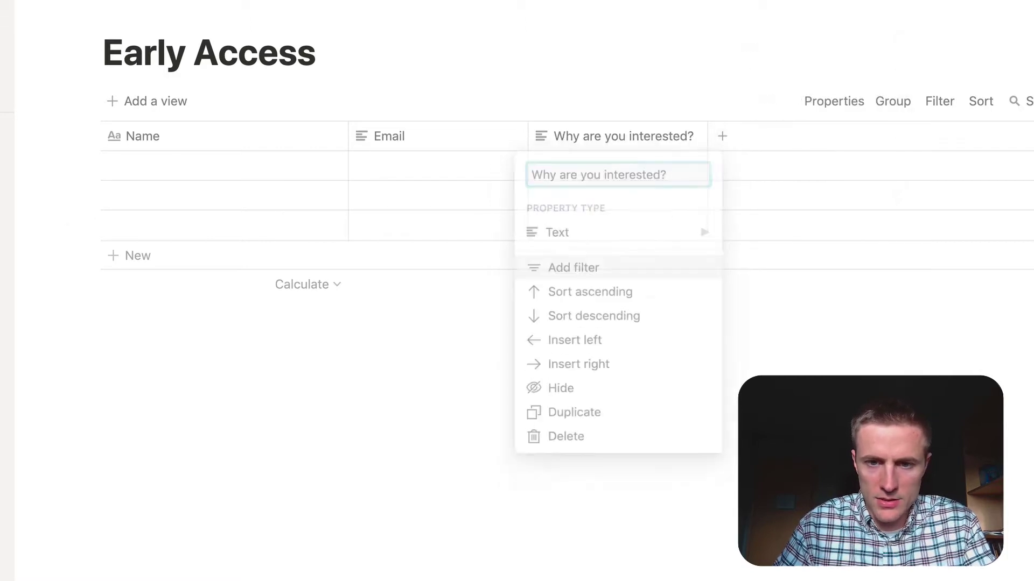
left_click_drag(615, 139, 468, 139)
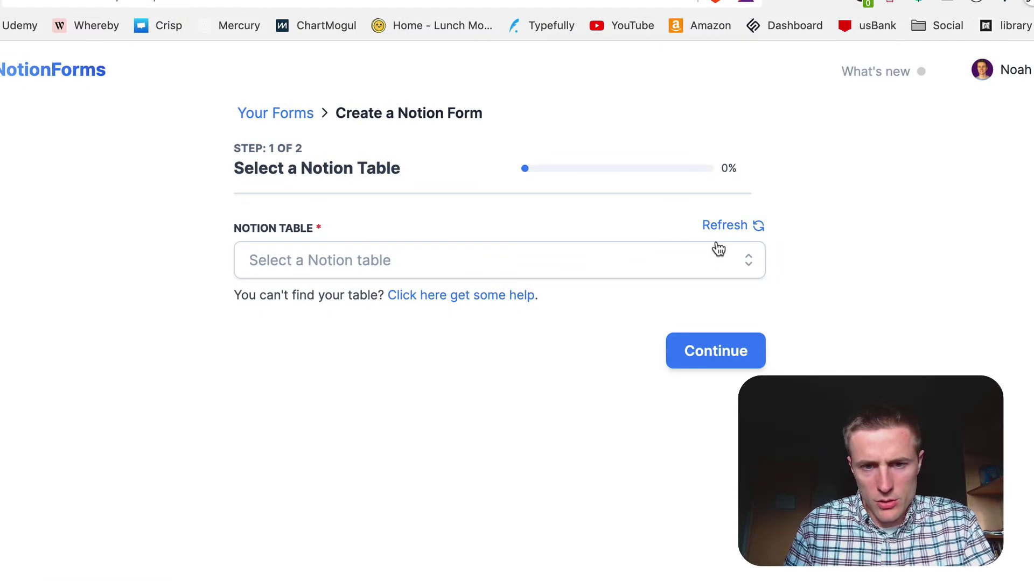
Step: Refresh the Notion table list, pick Early Access, and continue to Customize Form
left_click(712, 226)
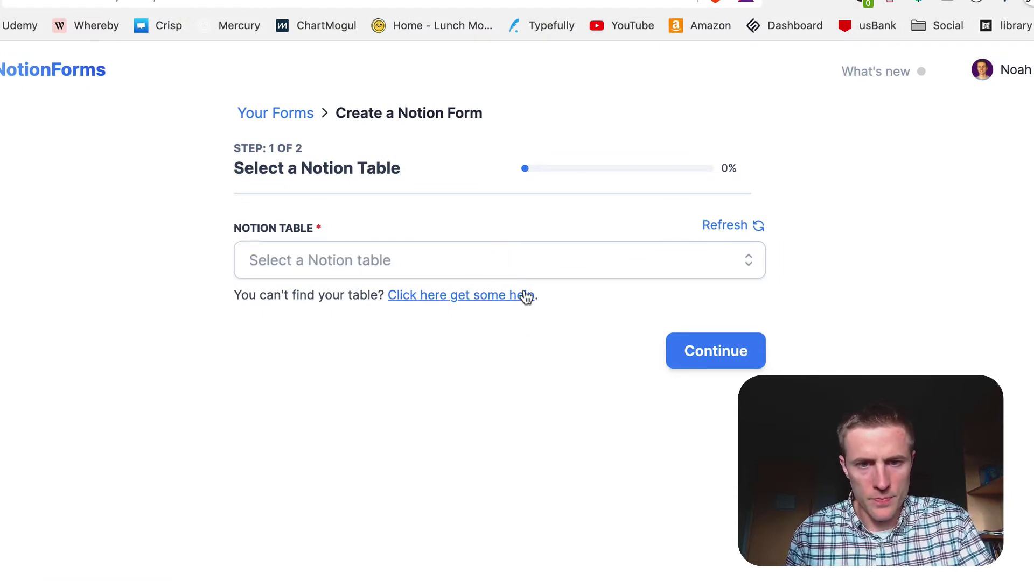
left_click(508, 267)
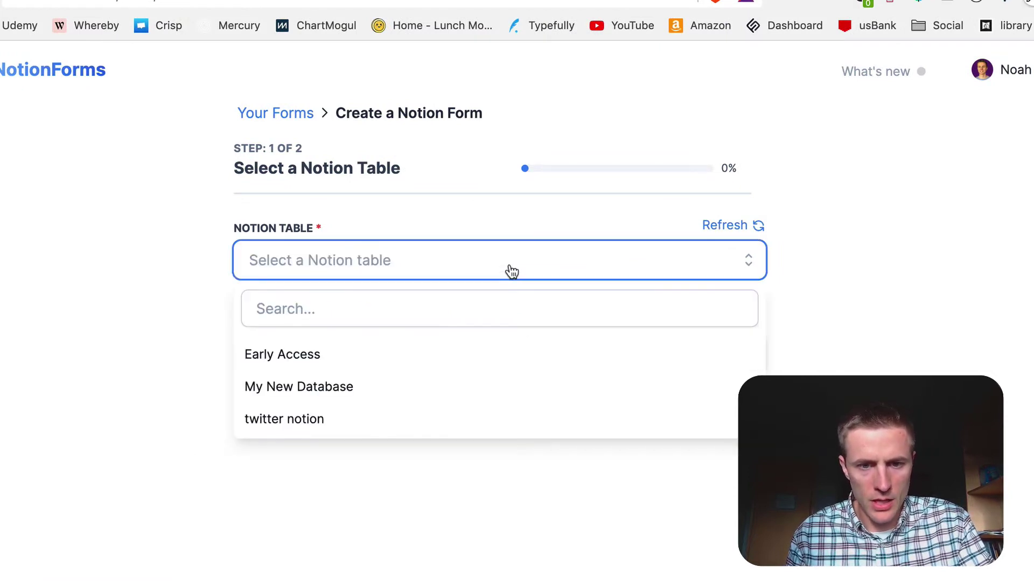
left_click(314, 358)
left_click(716, 351)
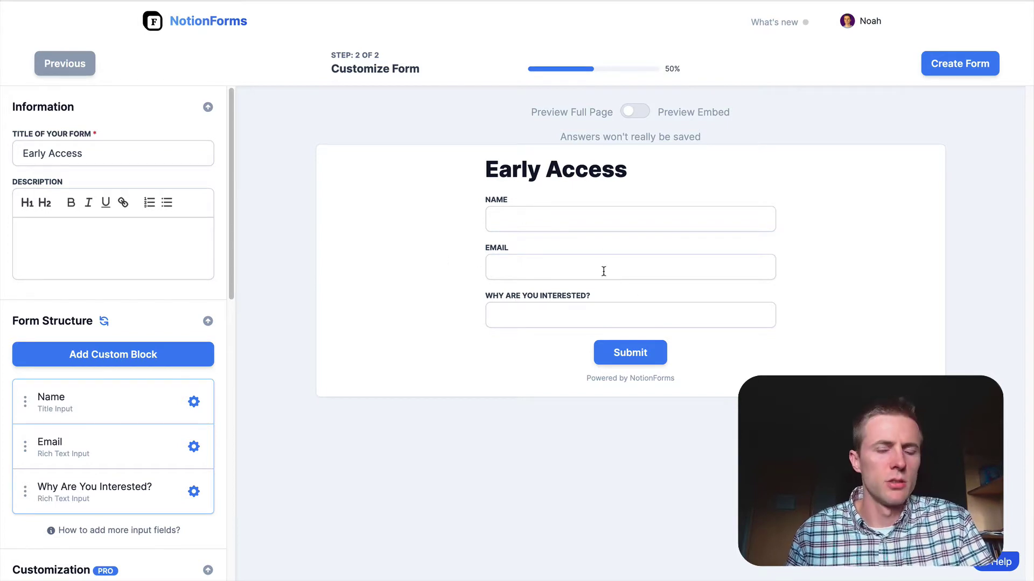
Step: Switch to Preview Embed and write the description 'Join early access to see this awesome product.'
left_click(638, 111)
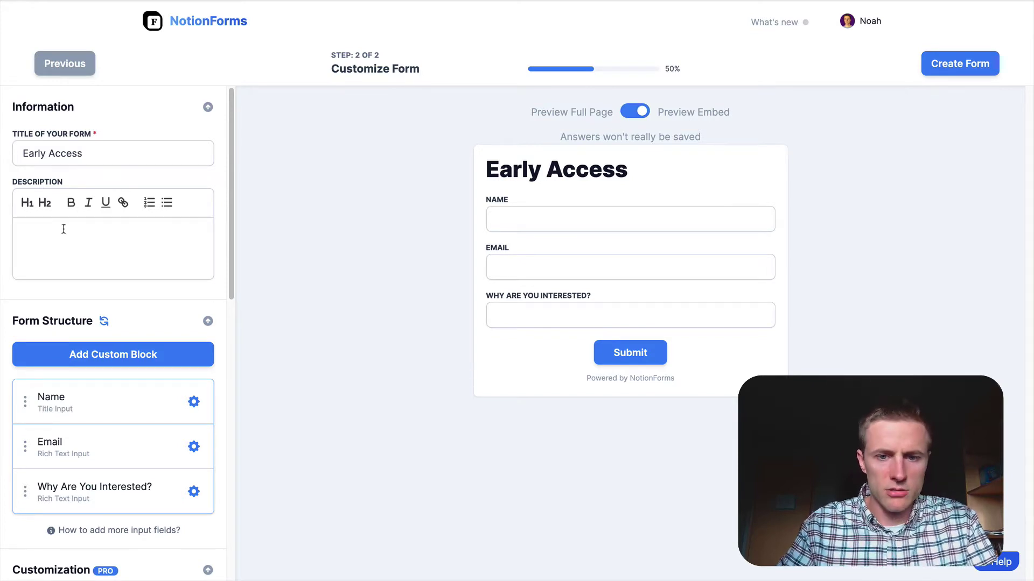
type("Join ")
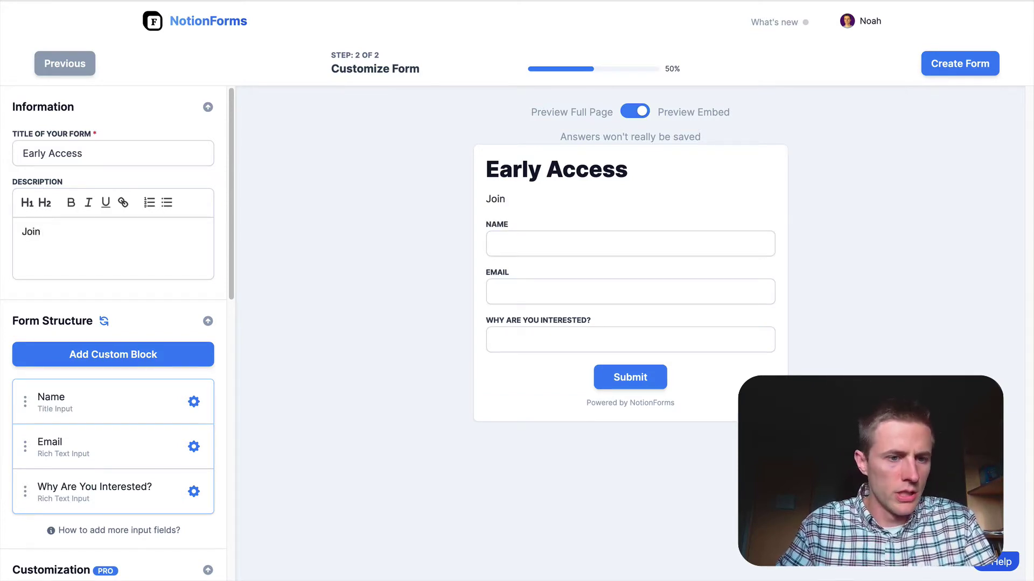
type("early accesss")
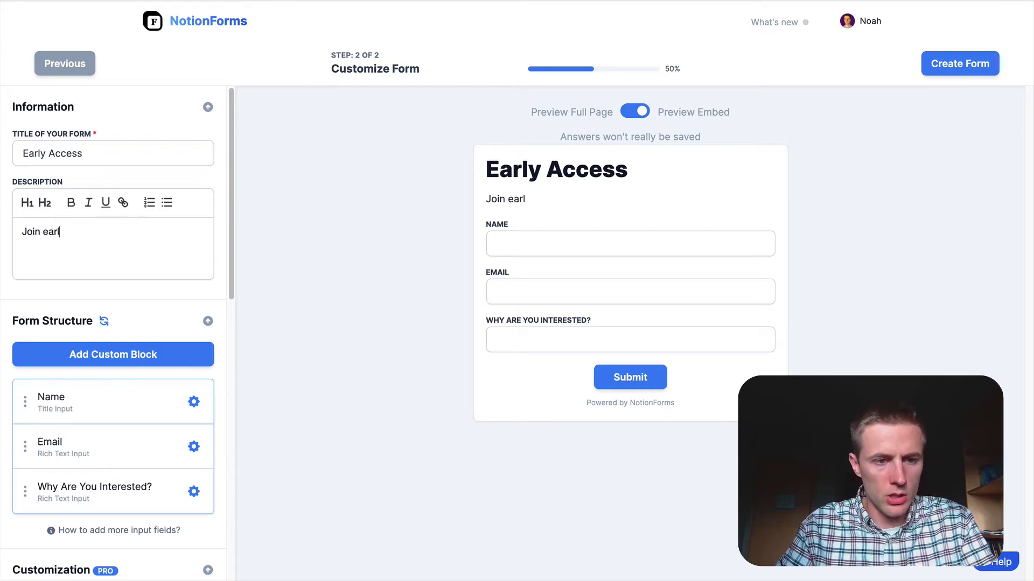
key("BackSpace")
key("BackSpace")
type("to")
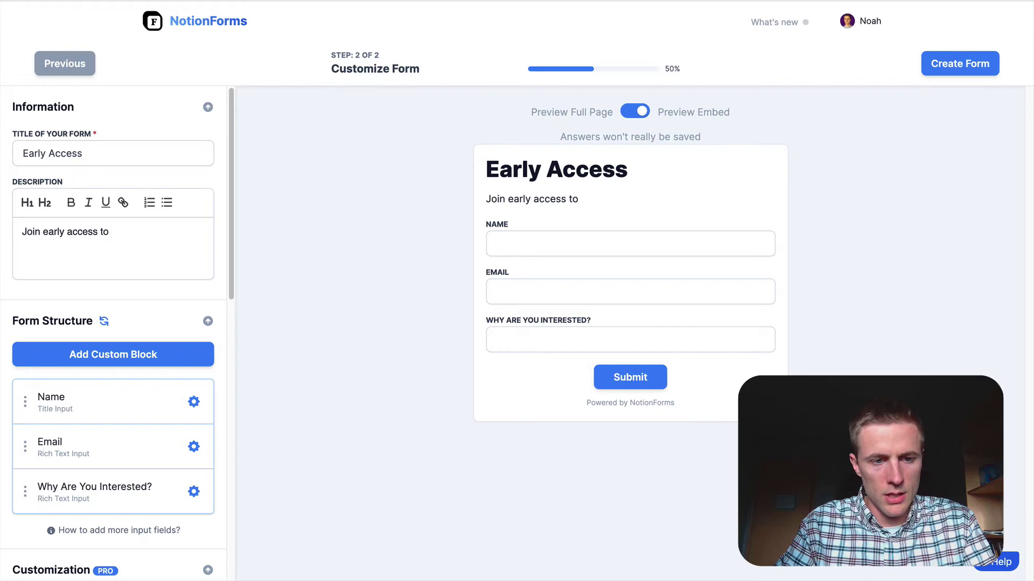
type(" sesee this awesome ")
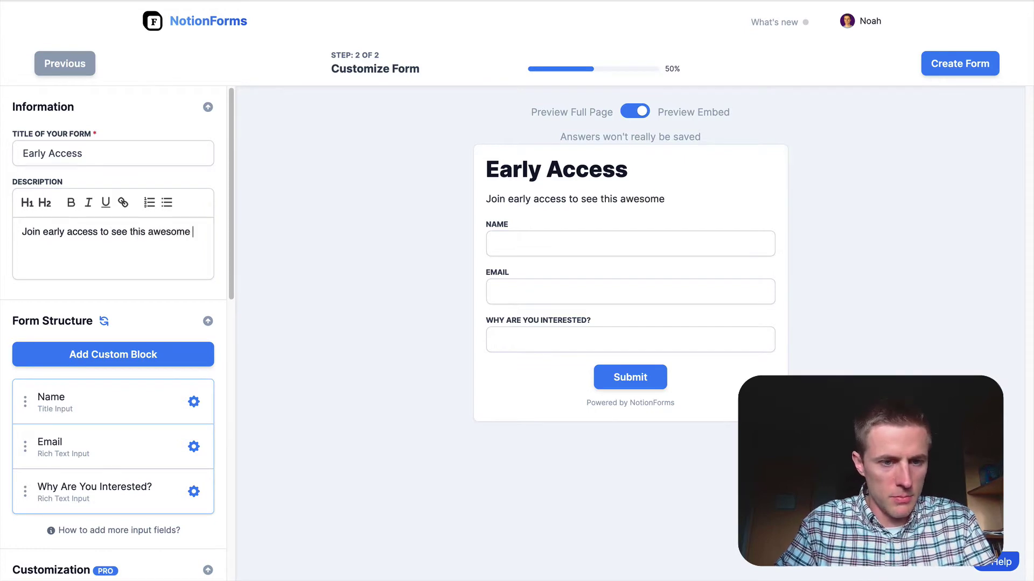
type("product.")
scroll(30, 310, "down", 5)
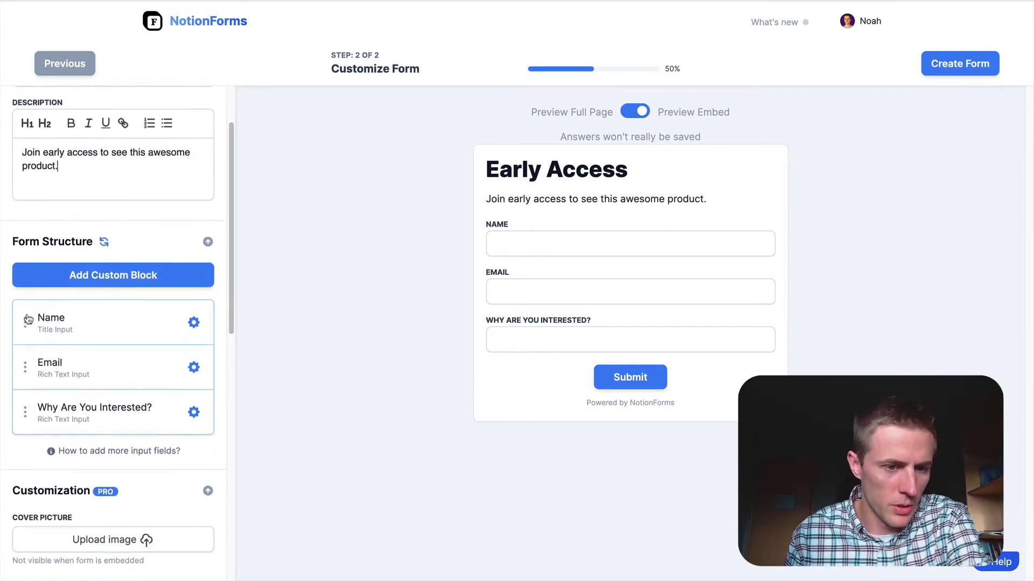
Step: Try reordering, hiding and configuring the Name field, leaving it unchanged
scroll(97, 254, "up", 1)
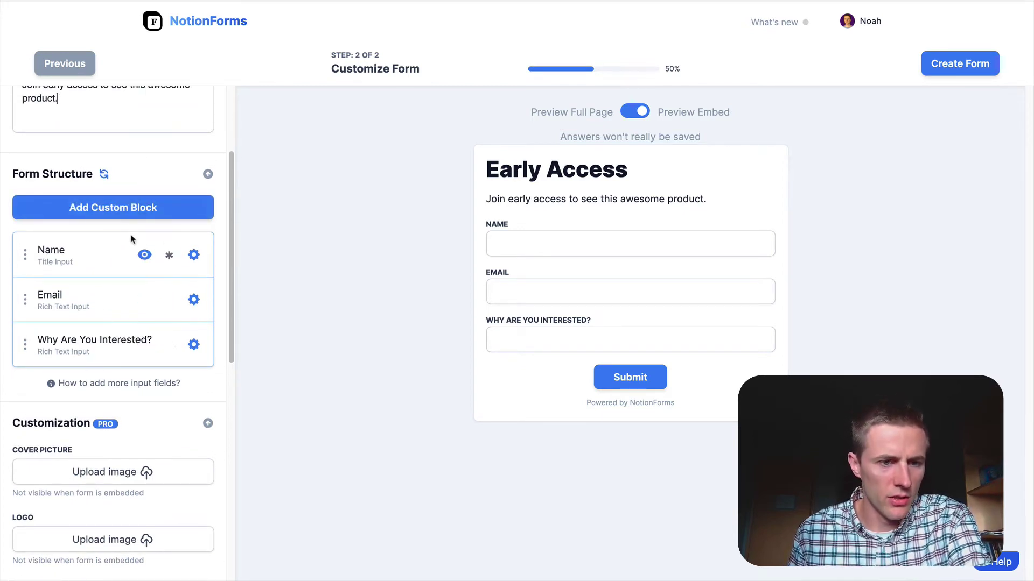
mouse_move(24, 250)
left_mouse_down()
mouse_move(24, 300)
mouse_move(24, 262)
left_mouse_up()
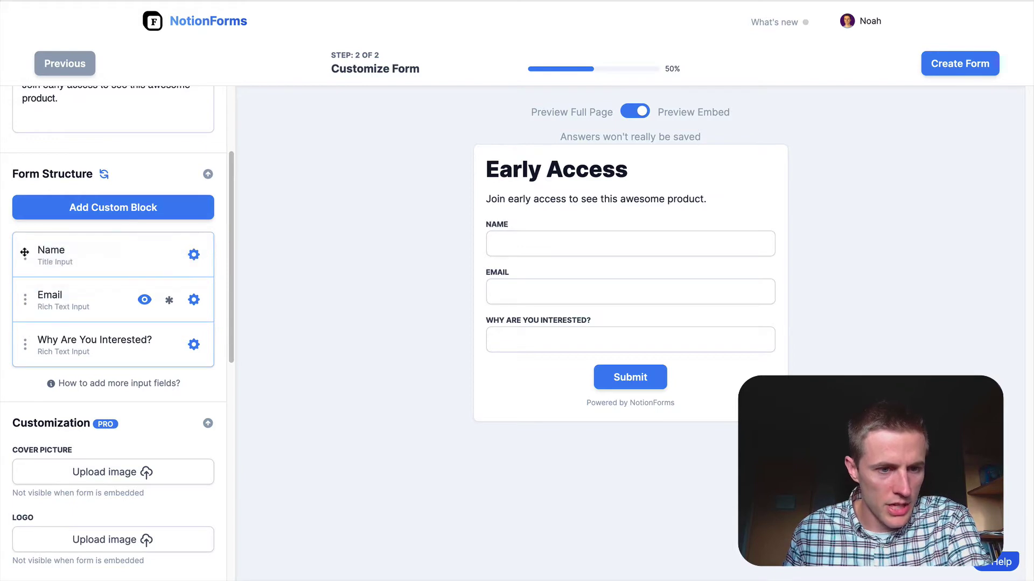
left_click(143, 259)
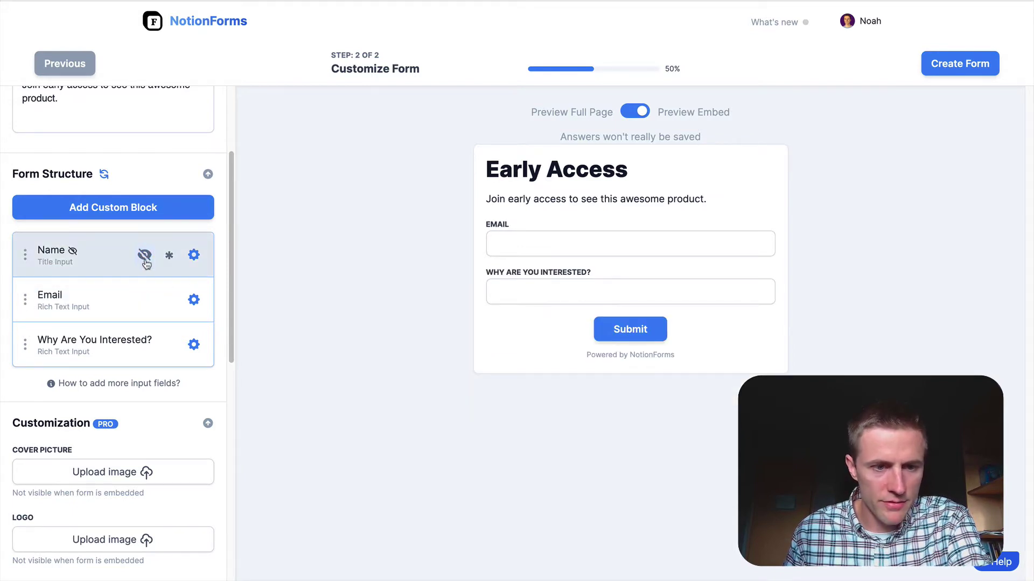
left_click(145, 259)
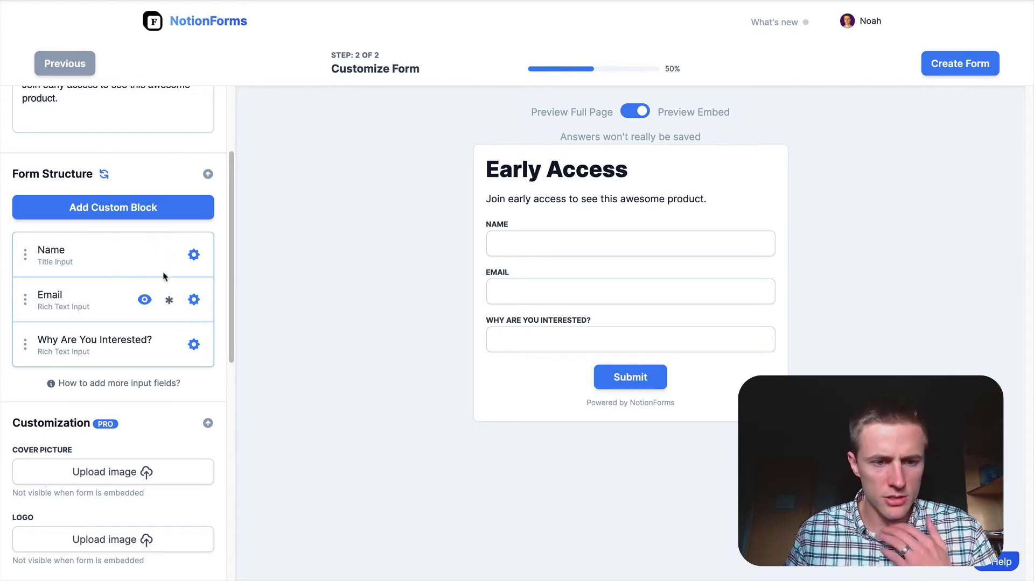
left_click(192, 256)
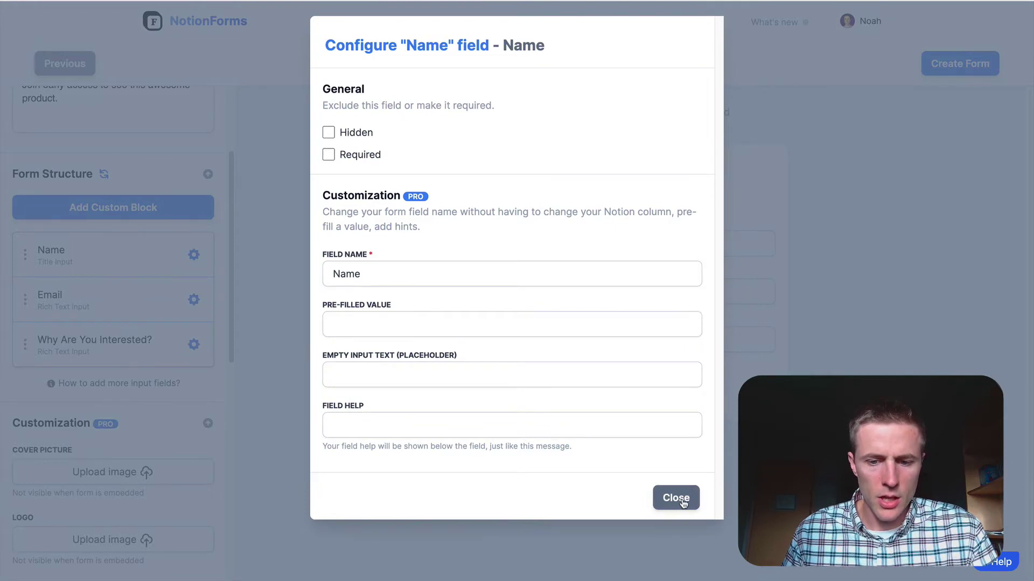
left_click(676, 494)
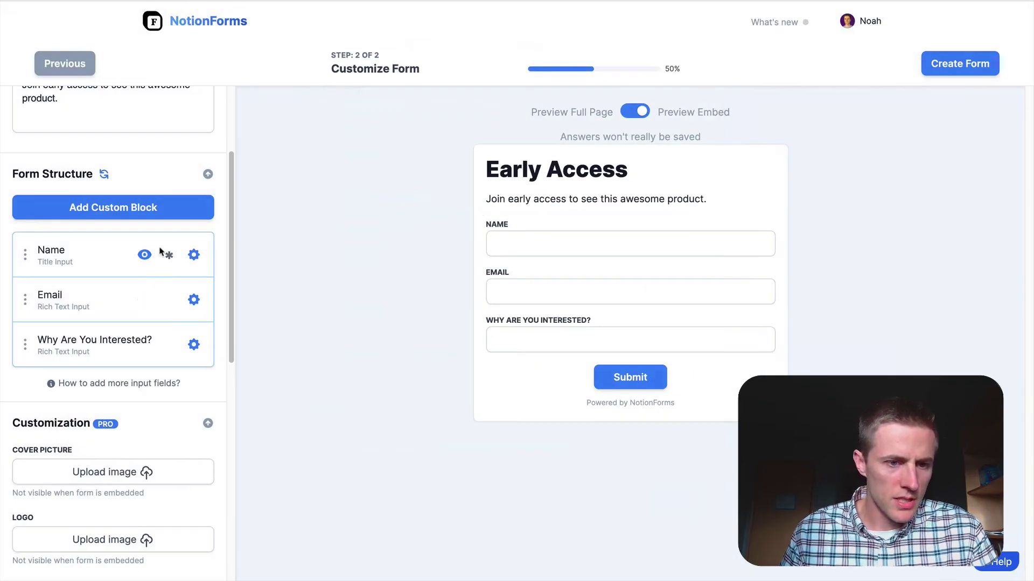
Step: Mark Name, Email and Why Are You Interested? as required fields
left_click(169, 255)
left_click(169, 300)
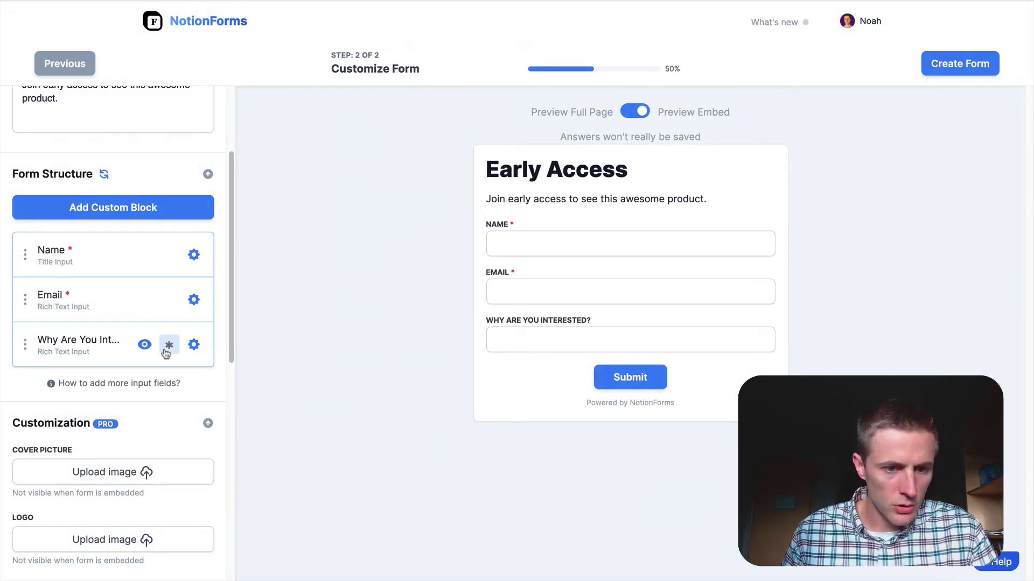
left_click(169, 344)
scroll(105, 248, "up", 3)
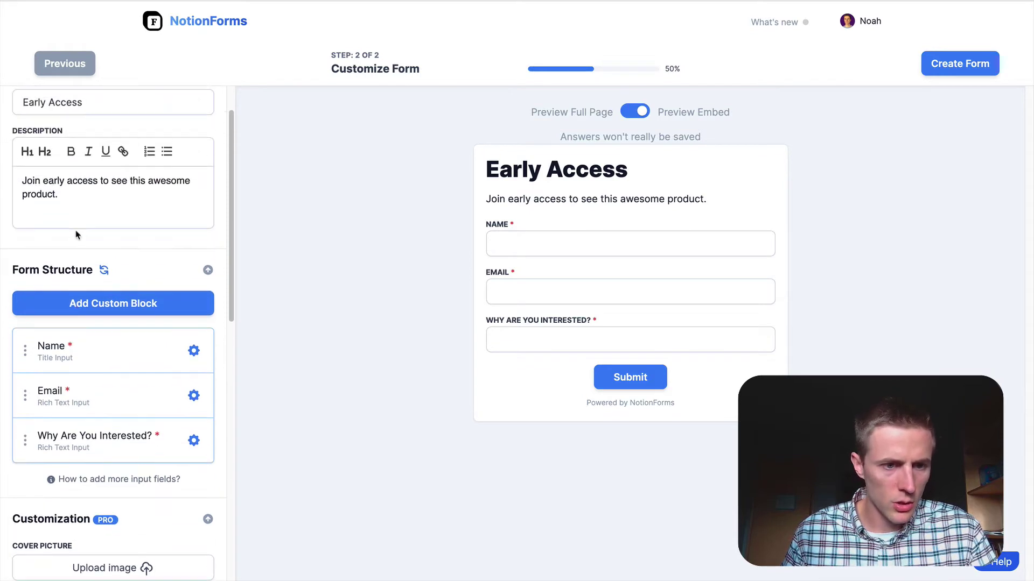
scroll(76, 230, "down", 4)
scroll(81, 296, "up", 2)
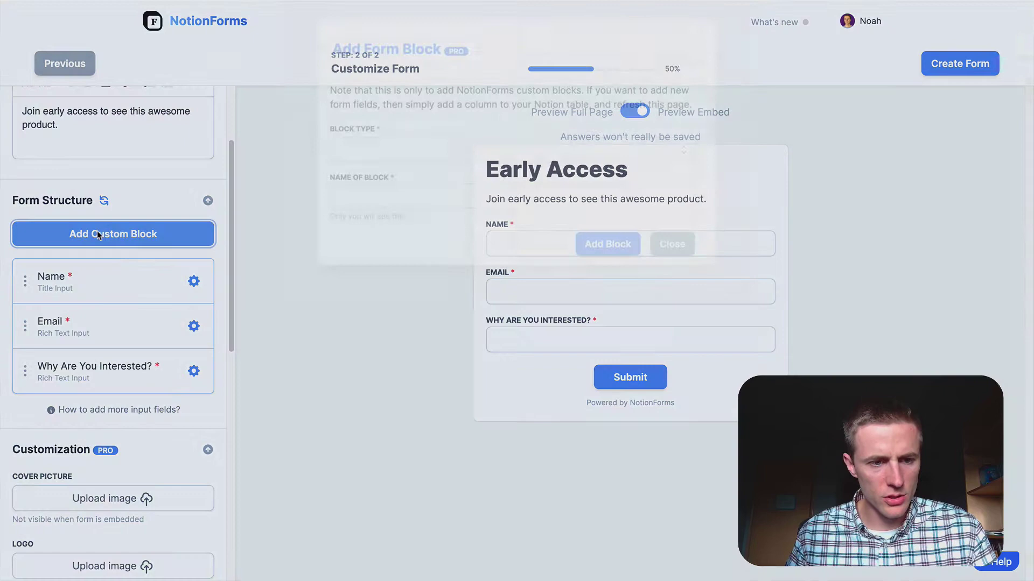
Step: Open the Add Custom Block dialog and read its note about adding a Notion column
left_click(97, 232)
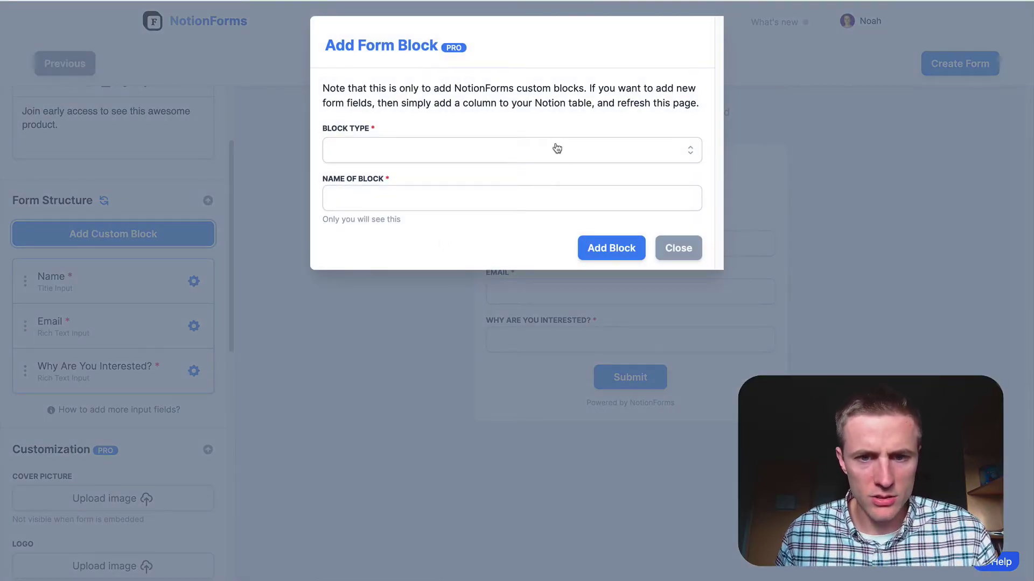
left_click_drag(398, 101, 585, 102)
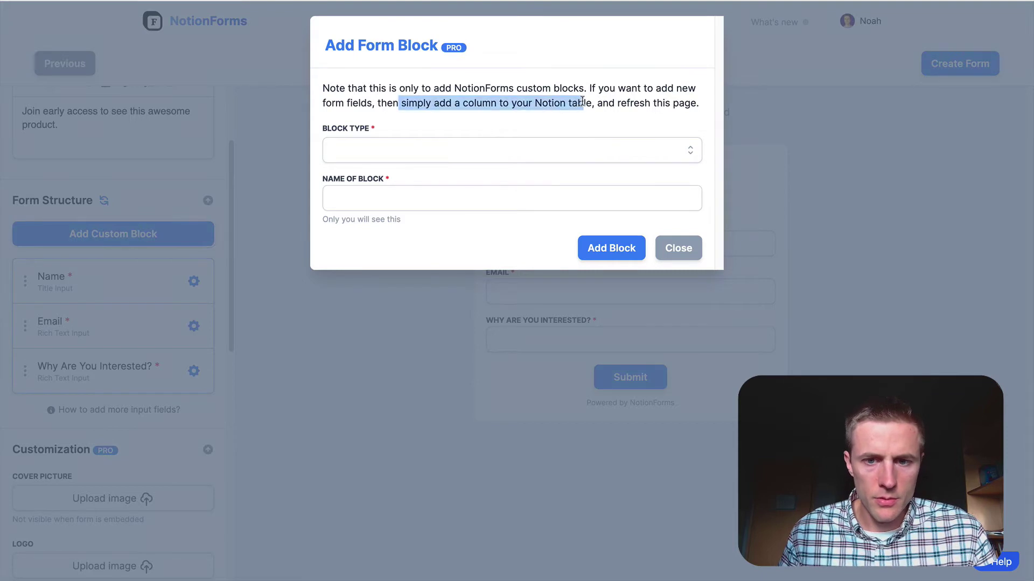
left_click(581, 102)
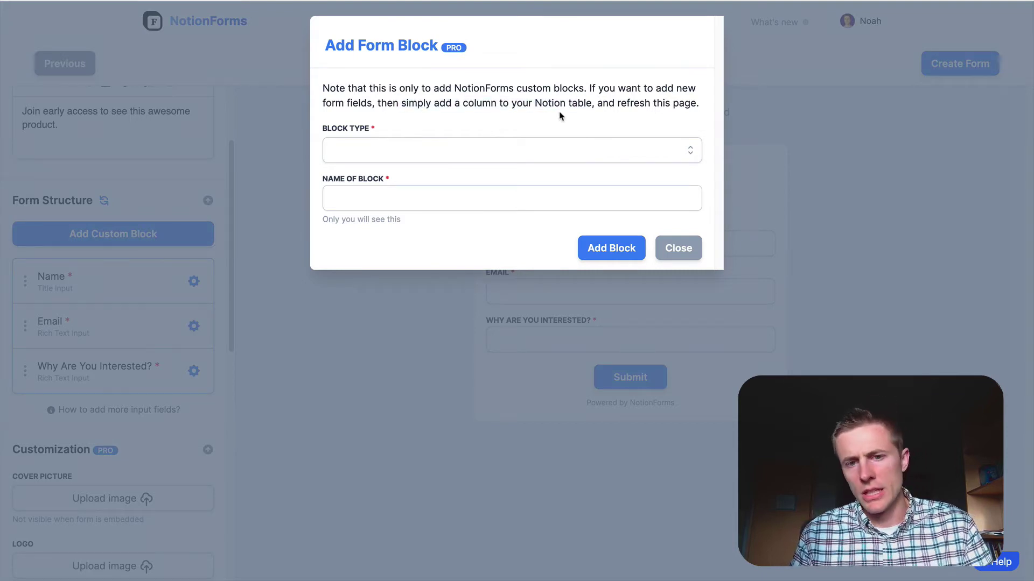
Step: Close the block dialog and check the Early Access table's columns in Notion before returning
left_click(683, 252)
key("super+Tab")
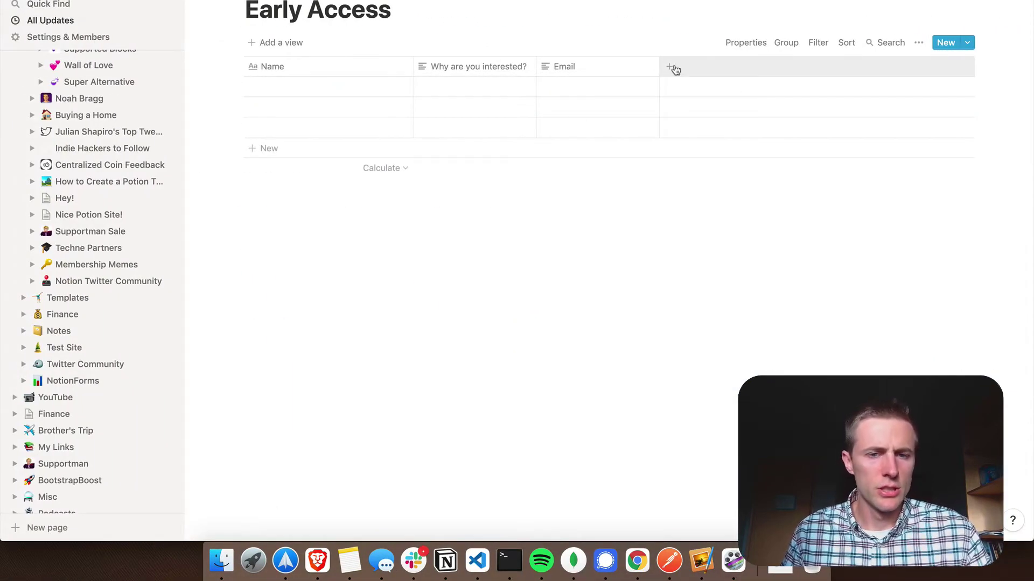
key("super+Tab")
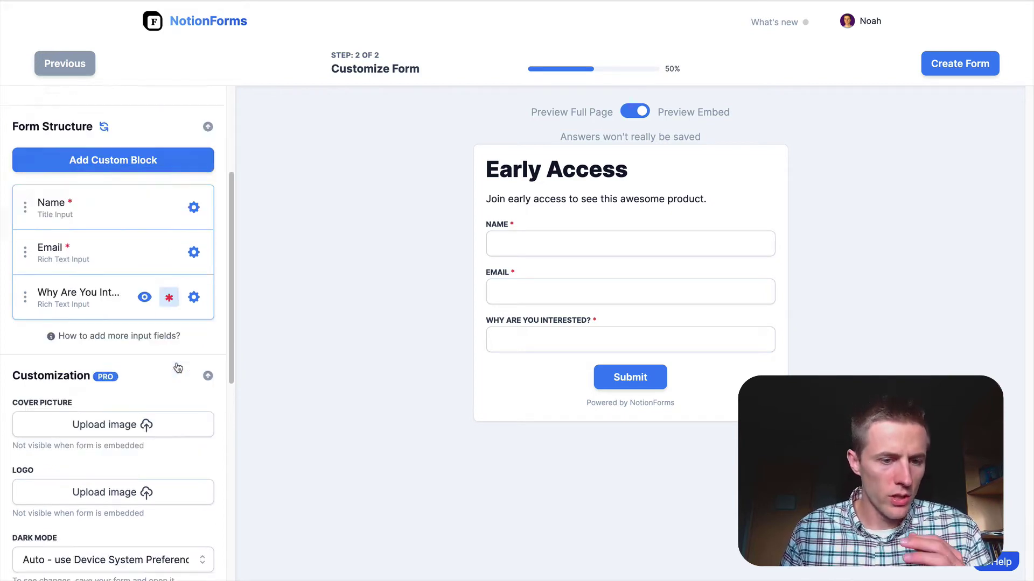
Step: Set the form's button and border colour to purple
scroll(177, 368, "down", 4)
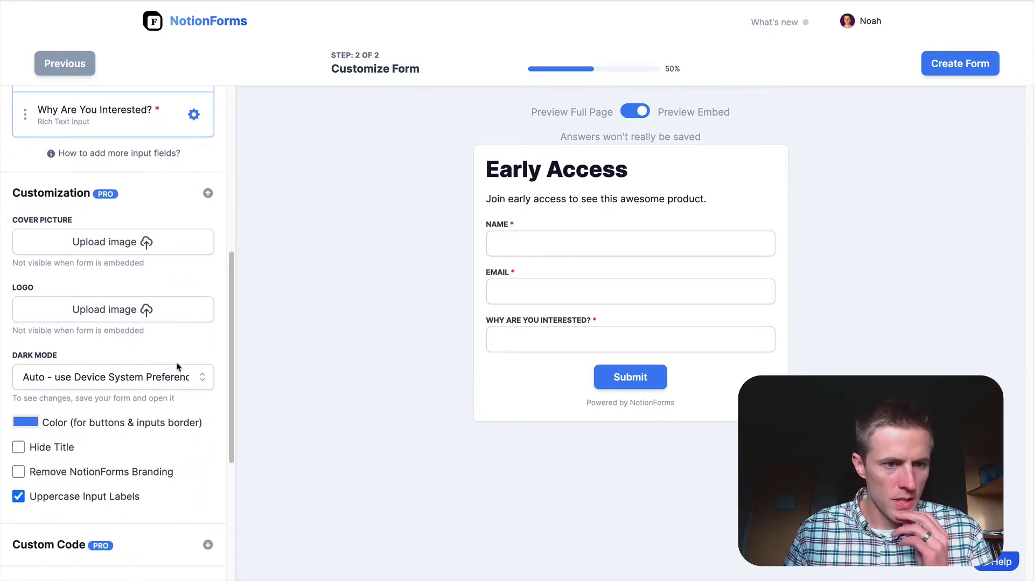
scroll(178, 368, "down", 1)
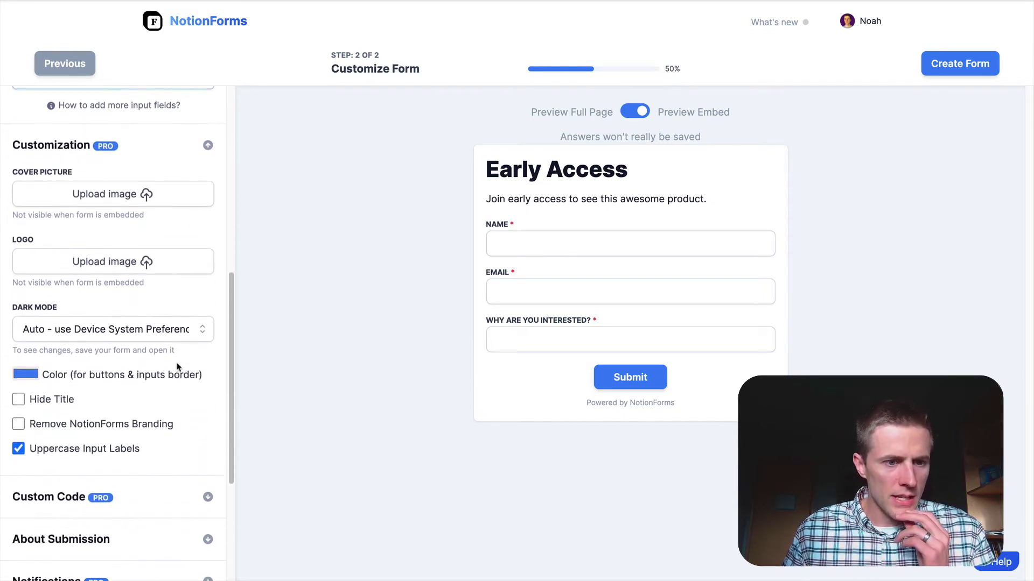
left_click(31, 370)
left_click_drag(96, 477, 85, 477)
left_click_drag(119, 411, 148, 411)
left_click(224, 394)
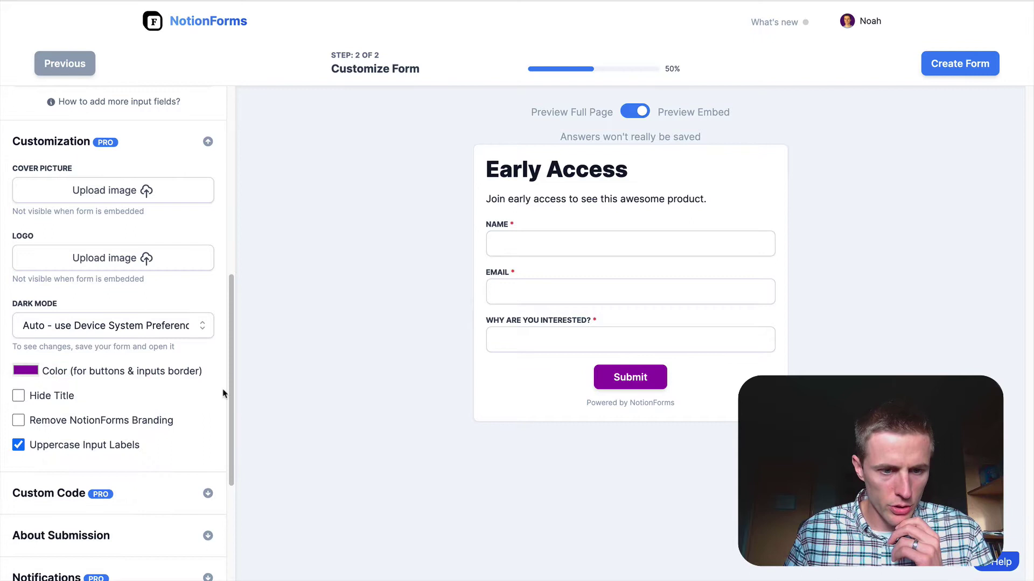
Step: Remove the NotionForms branding and review the remaining sidebar settings
left_click(19, 421)
scroll(174, 416, "down", 2)
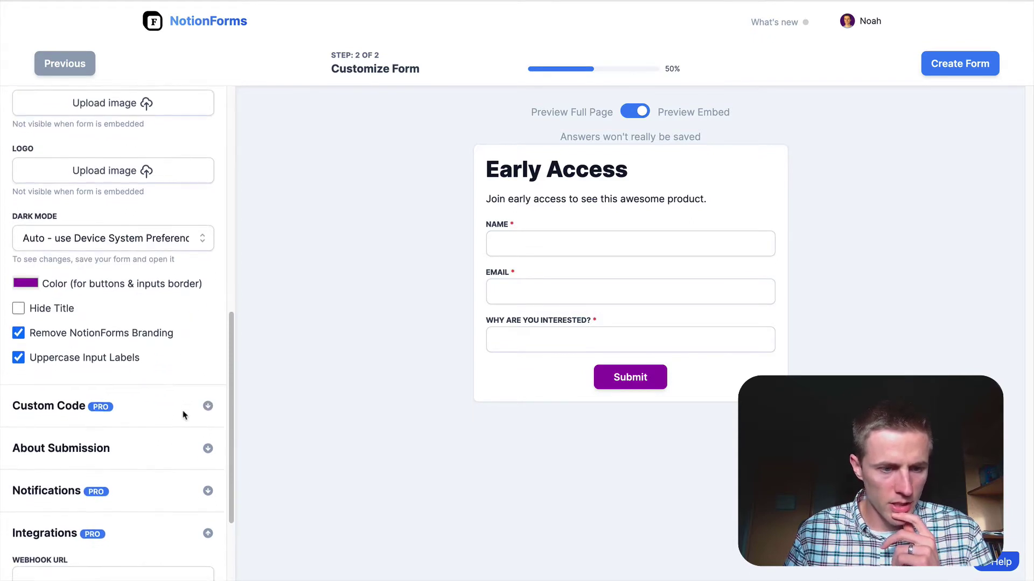
scroll(183, 415, "down", 2)
scroll(169, 373, "down", 1)
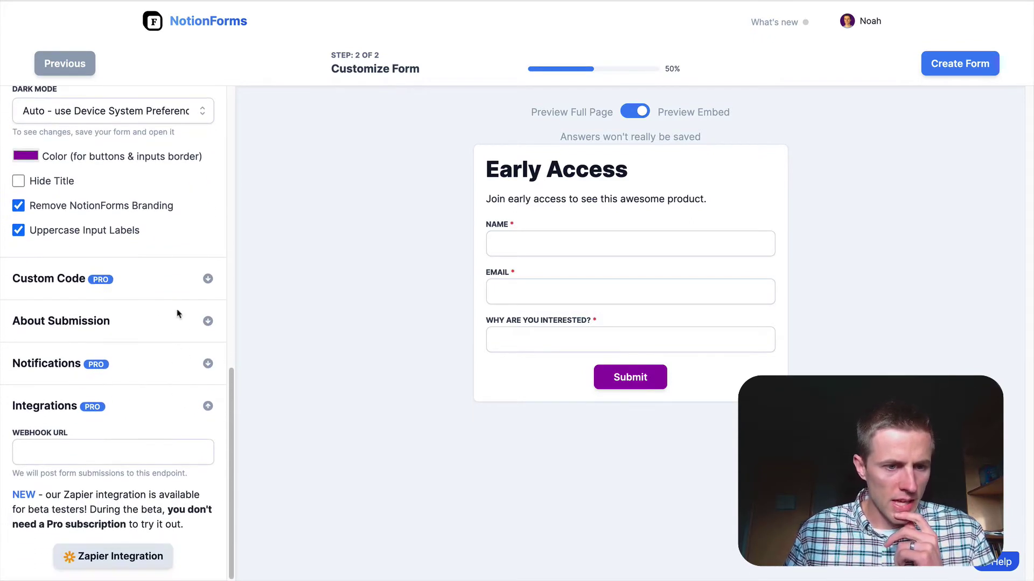
scroll(143, 423, "up", 9)
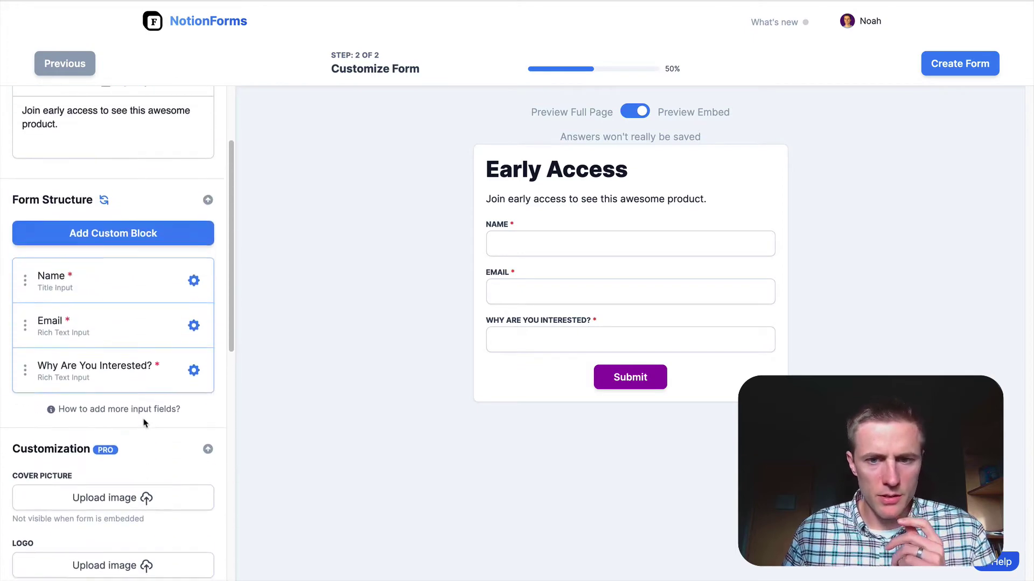
scroll(144, 423, "up", 1)
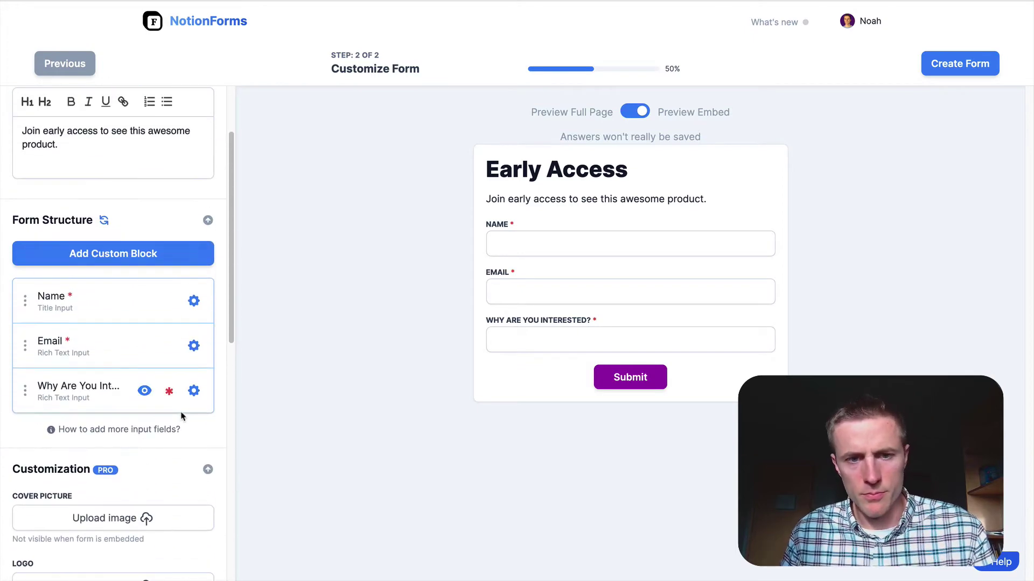
Step: Create the Early Access form and try its Name and Email fields on the live page
left_click(954, 73)
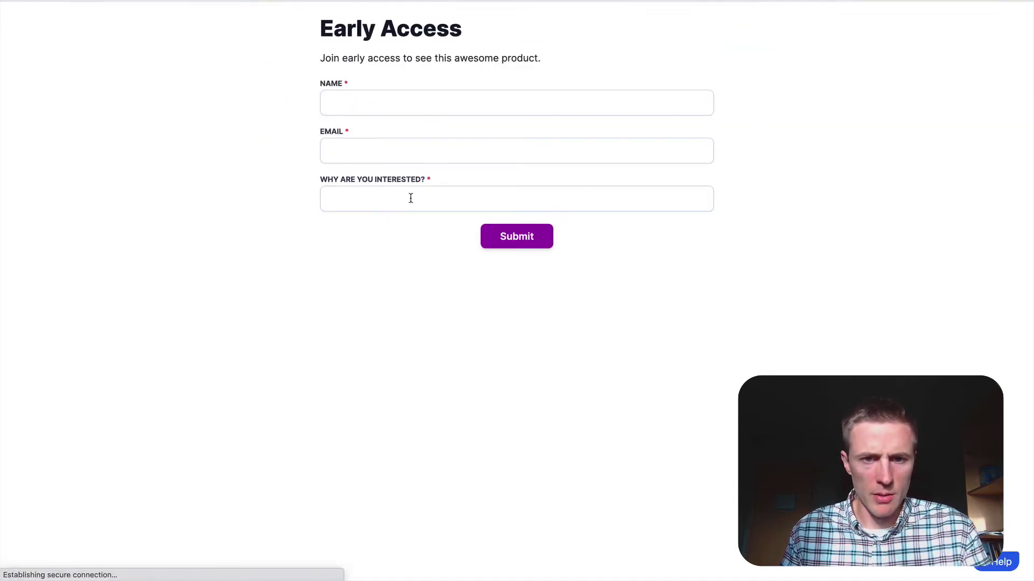
left_click(477, 104)
left_click(661, 160)
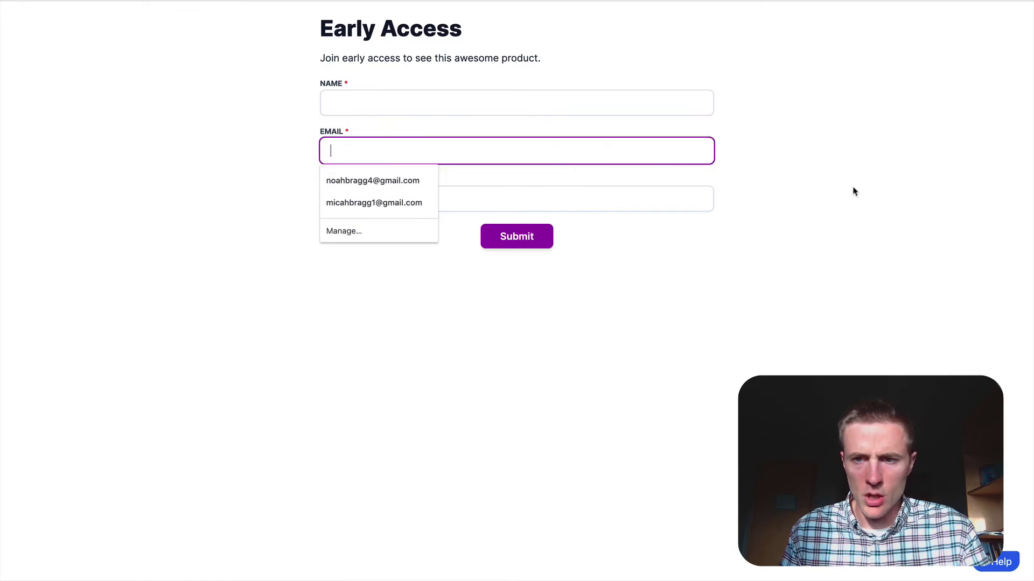
left_click(856, 189)
Step: Close the live form and view its share link and iframe embed code
key("ctrl+w")
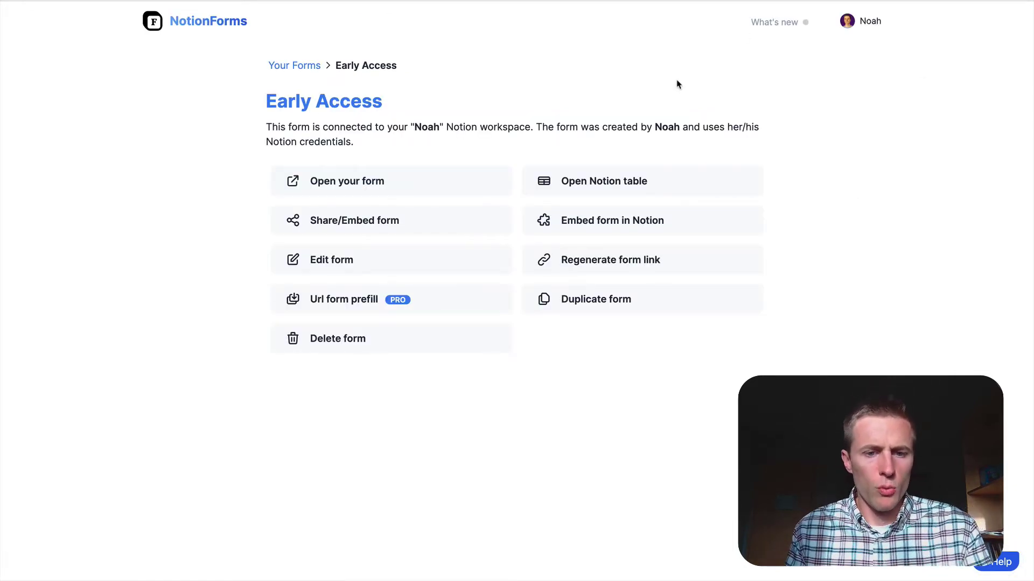
left_click(384, 222)
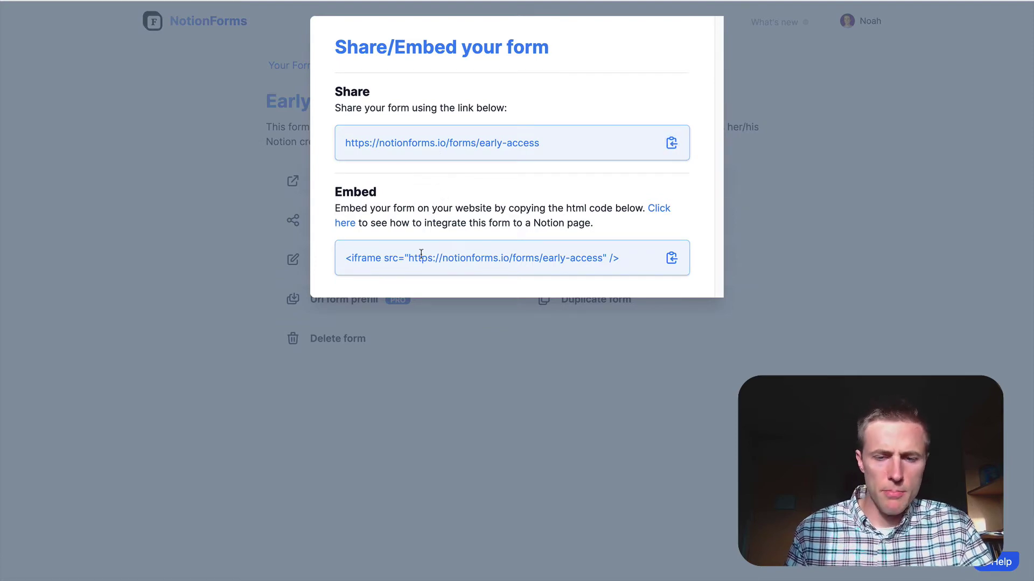
key("super+Tab")
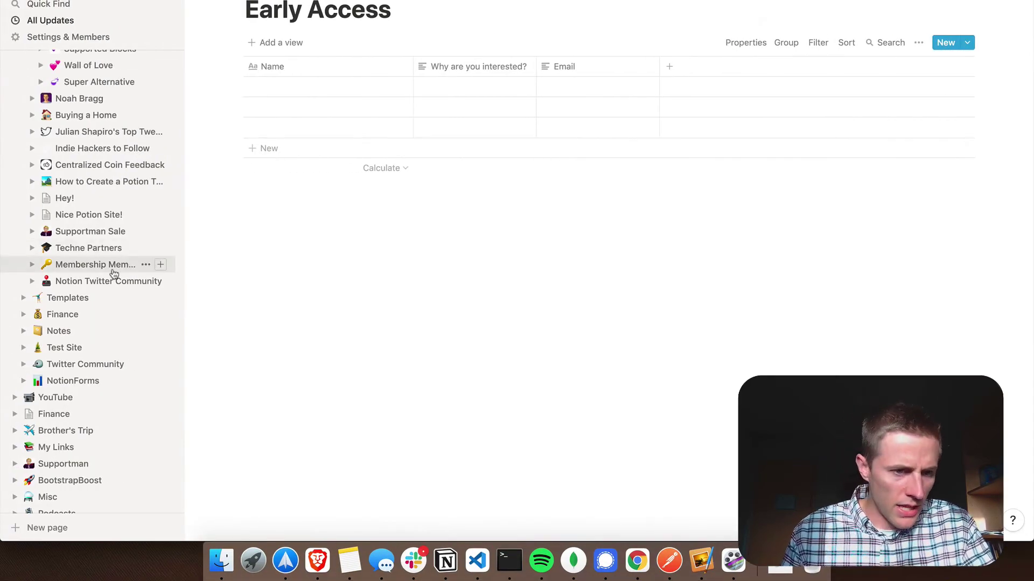
Step: Go to the Early Access subpage under Lean SEO in Notion
scroll(74, 245, "up", 15)
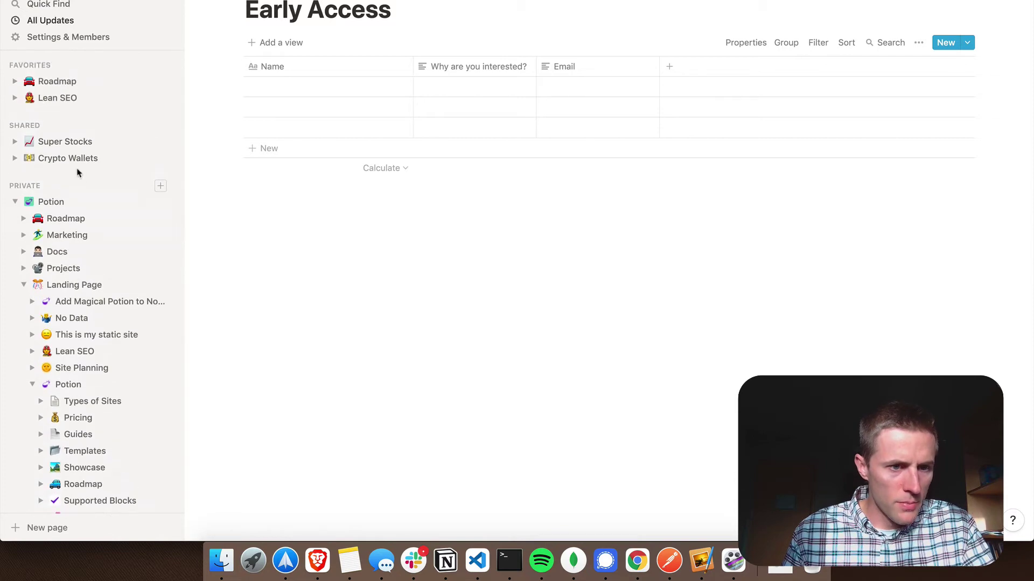
left_click(58, 98)
scroll(439, 258, "down", 20)
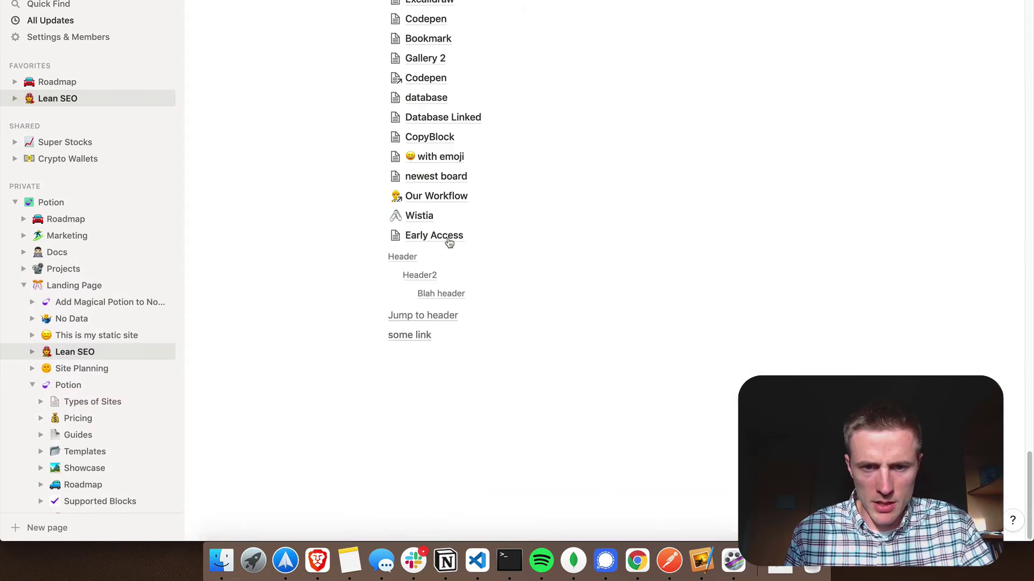
left_click(426, 235)
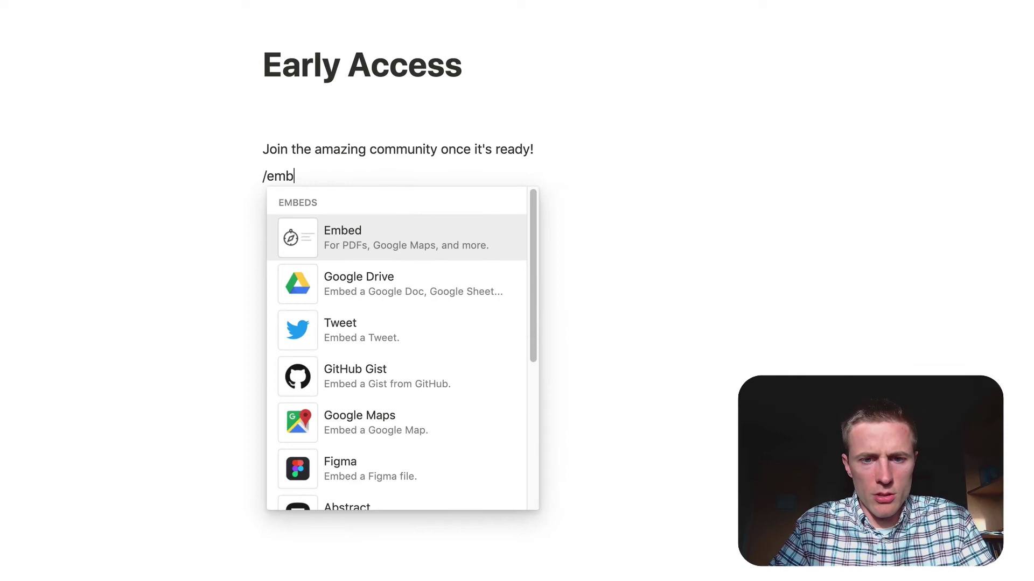
Step: Embed the pasted Early Access form link below the intro line and widen the embed
key("Return")
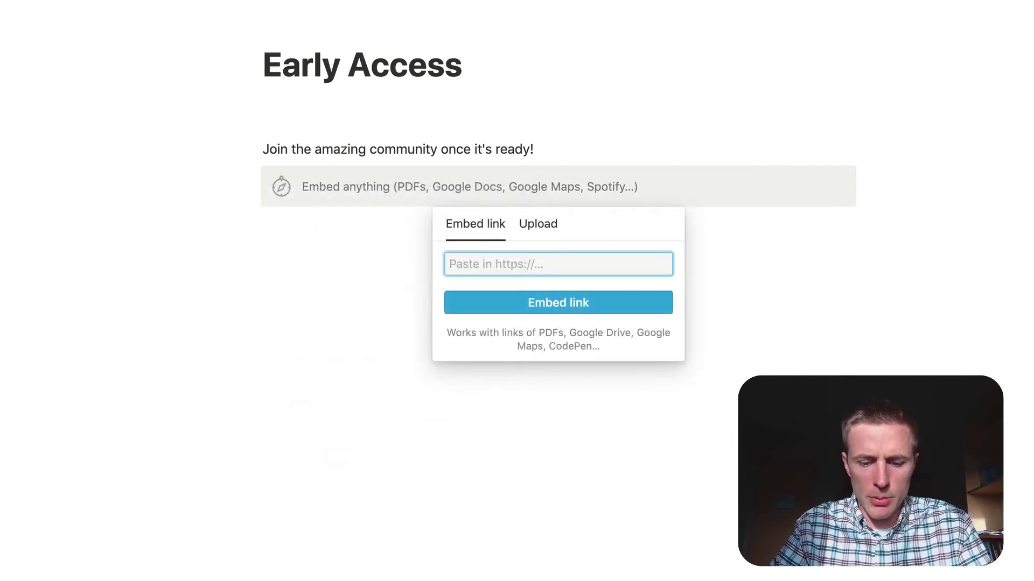
type("https://notionforms.io/forms/early-access")
key("Return")
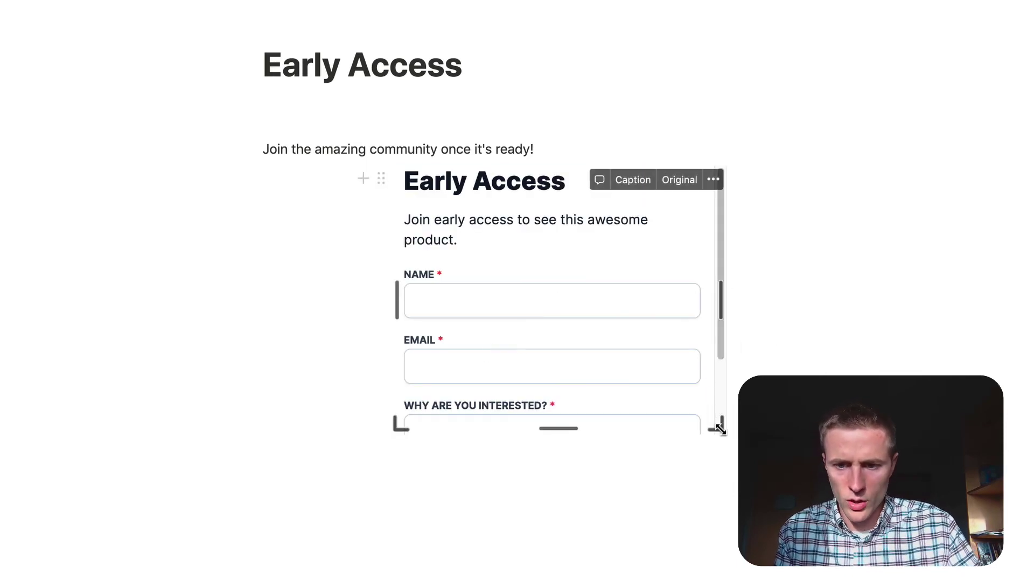
left_click_drag(716, 425, 844, 526)
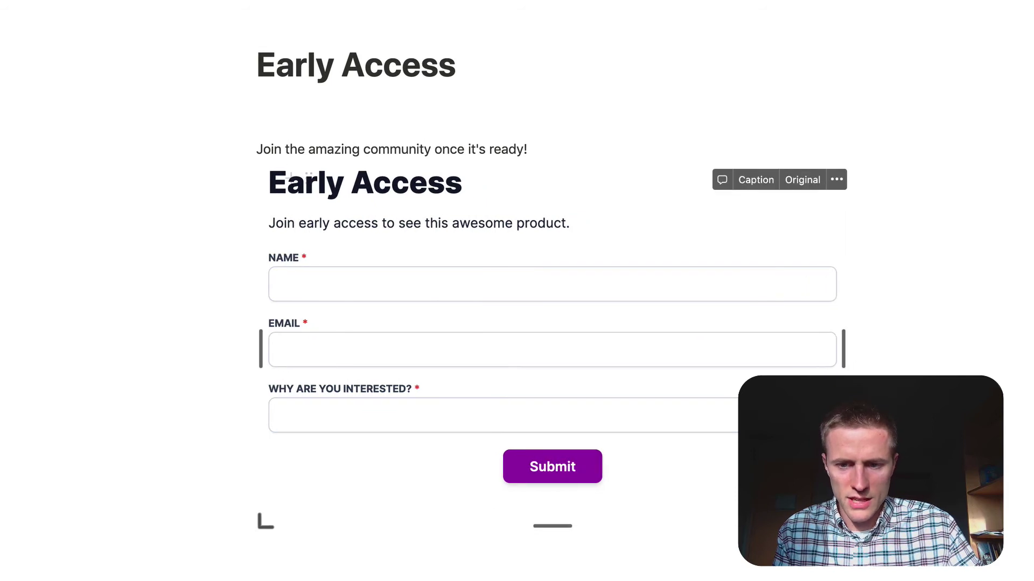
mouse_move(478, 450)
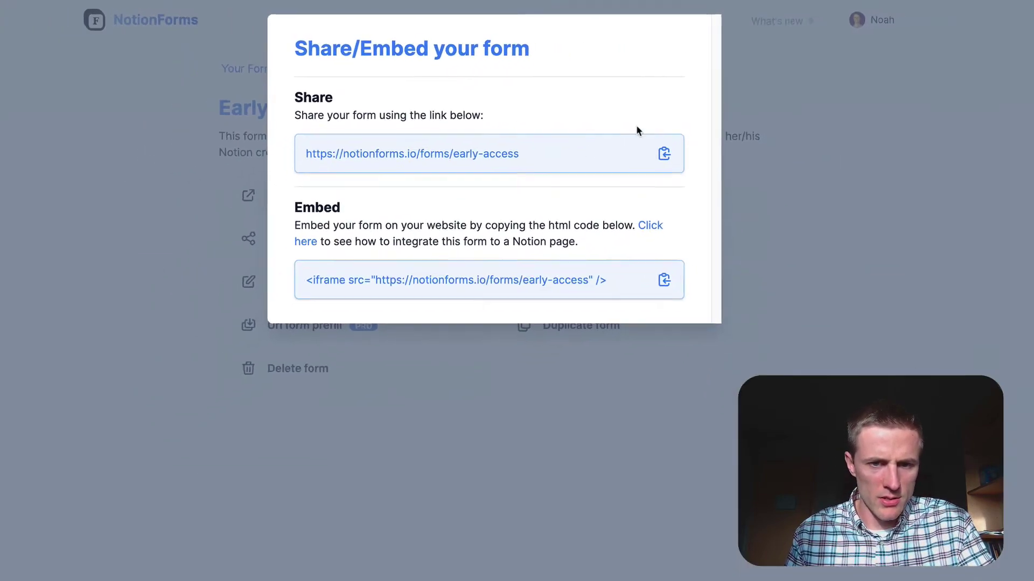
Step: Turn on Hide Title for the Early Access form and save the changes
left_click(765, 111)
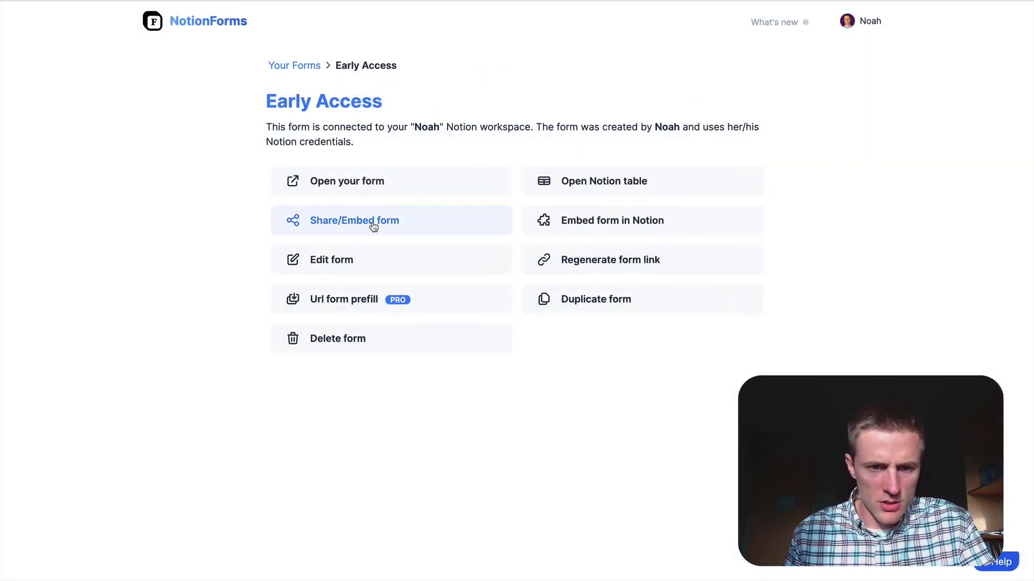
left_click(447, 287)
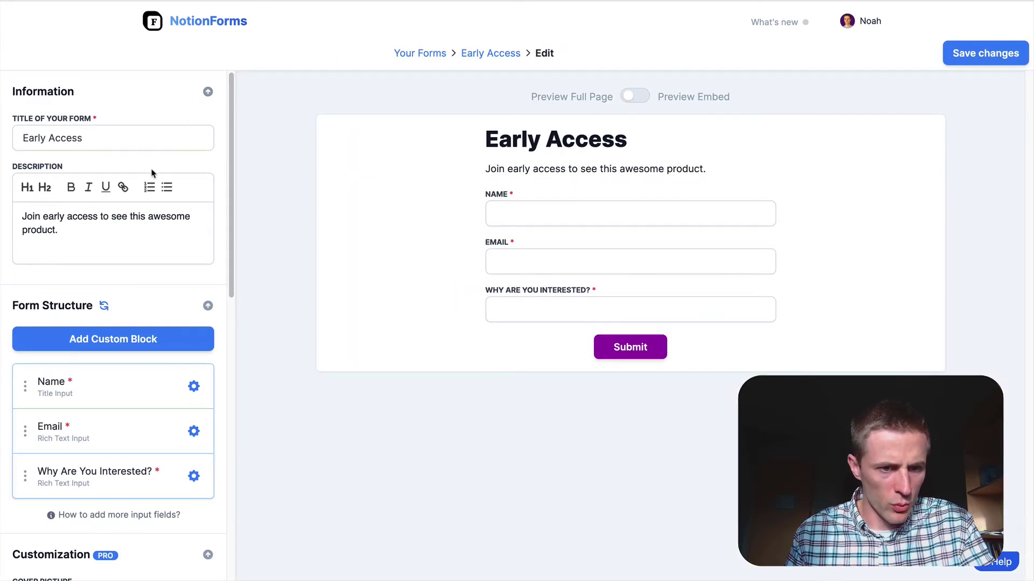
scroll(94, 318, "down", 8)
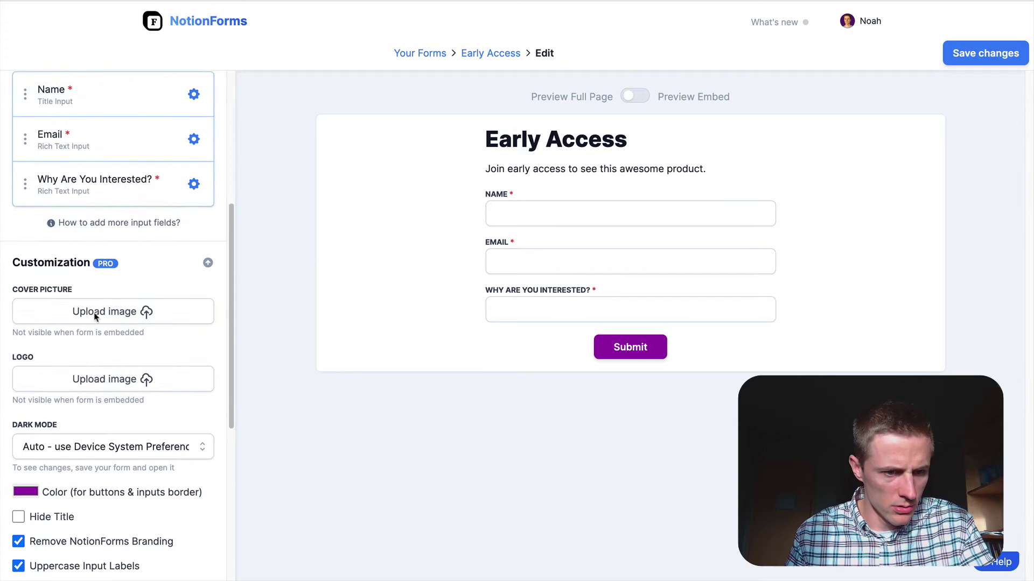
left_click(19, 398)
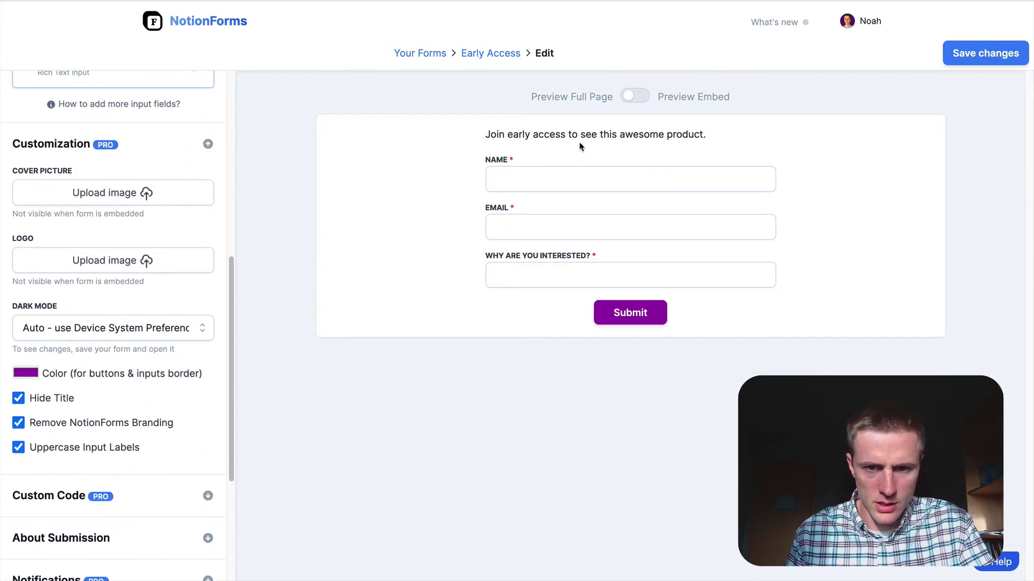
left_click(1004, 45)
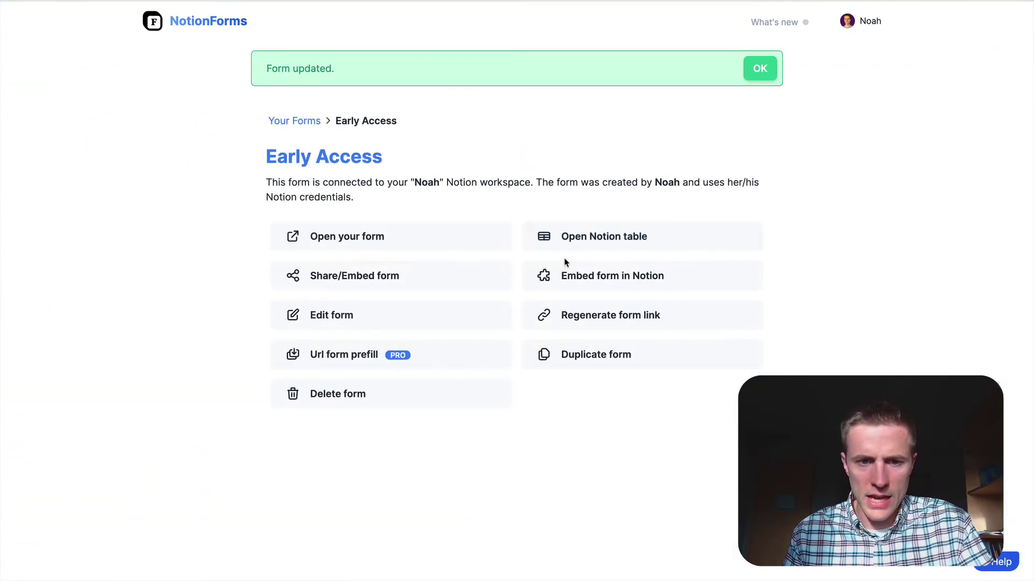
key("ctrl+Left")
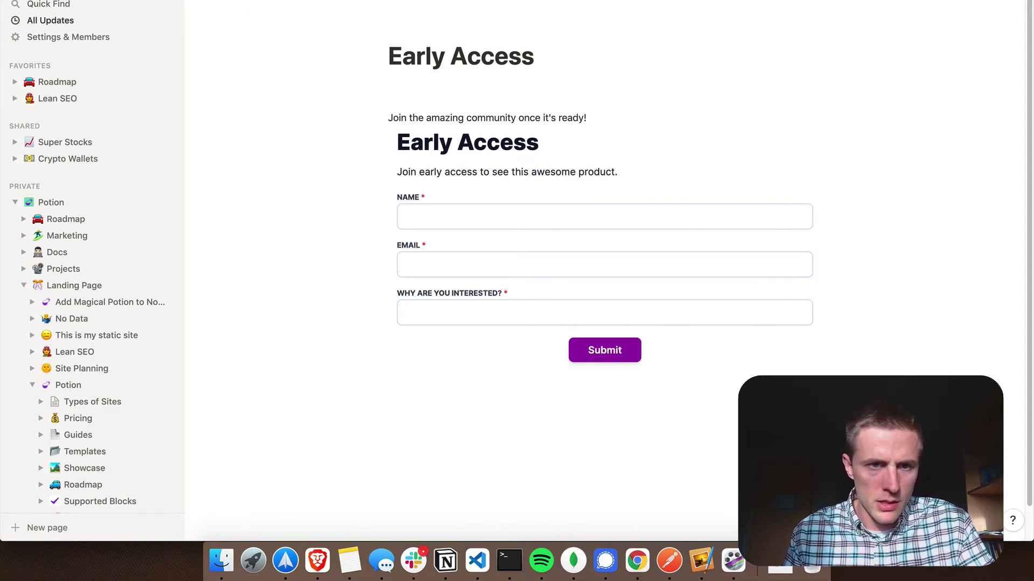
Step: Reload the Early Access page and delete the sentence 'Join the amazing community once it's ready!'
left_click(74, 351)
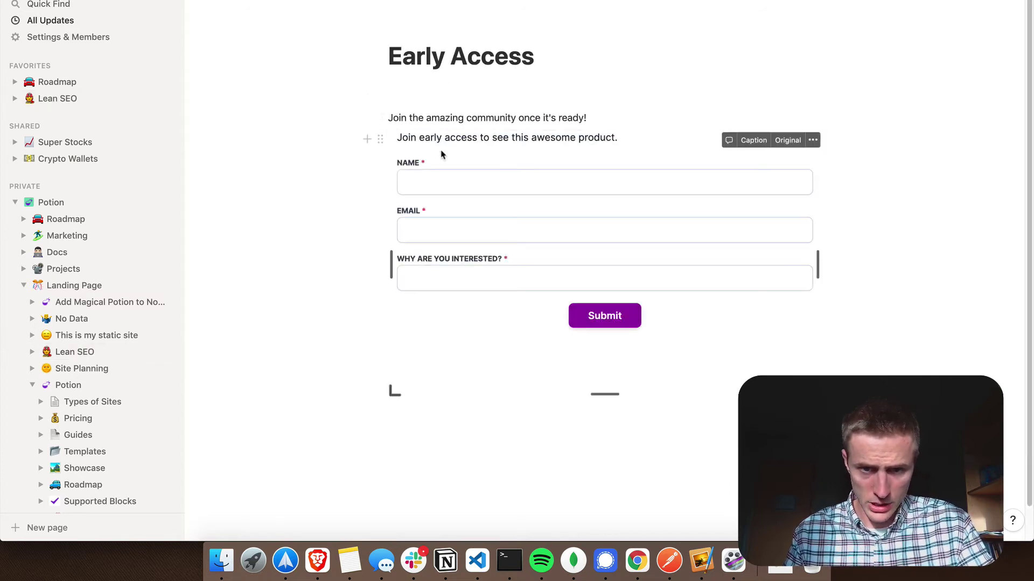
triple_click(599, 116)
key("BackSpace")
key("BackSpace")
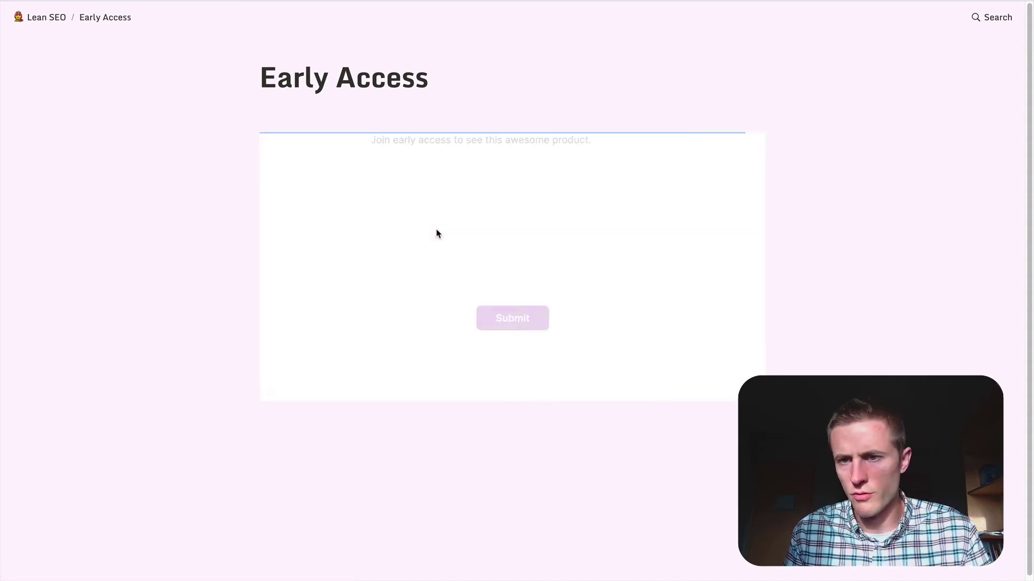
Step: Fill in a test name, an e-mail and the reason 'because it's awesome.', then submit
left_click(428, 184)
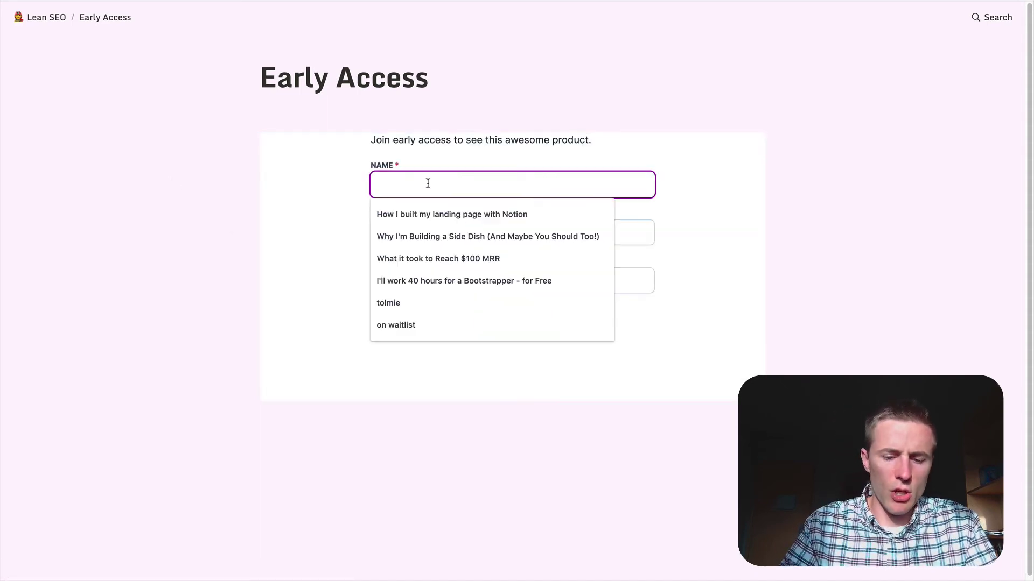
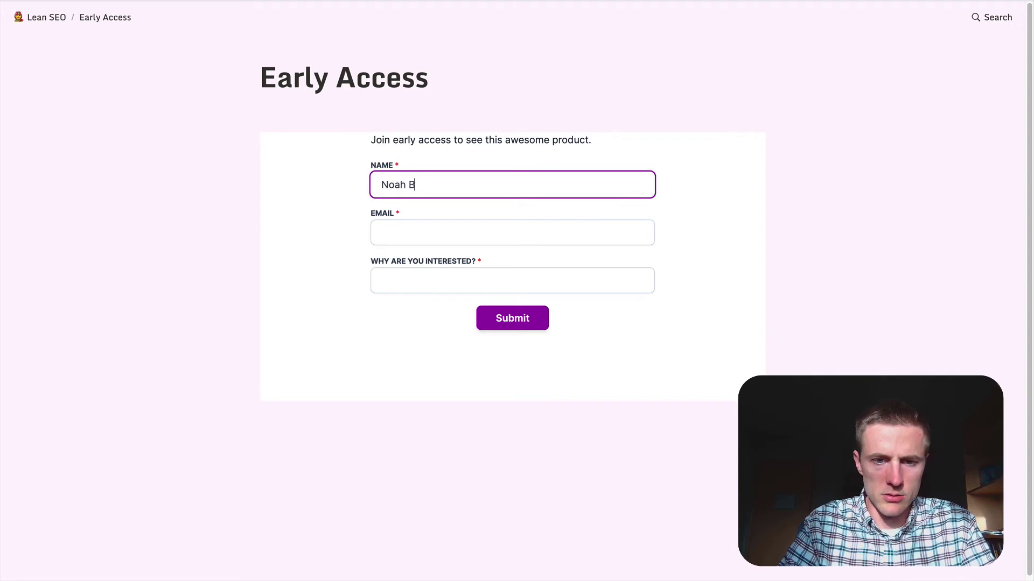
key("Tab")
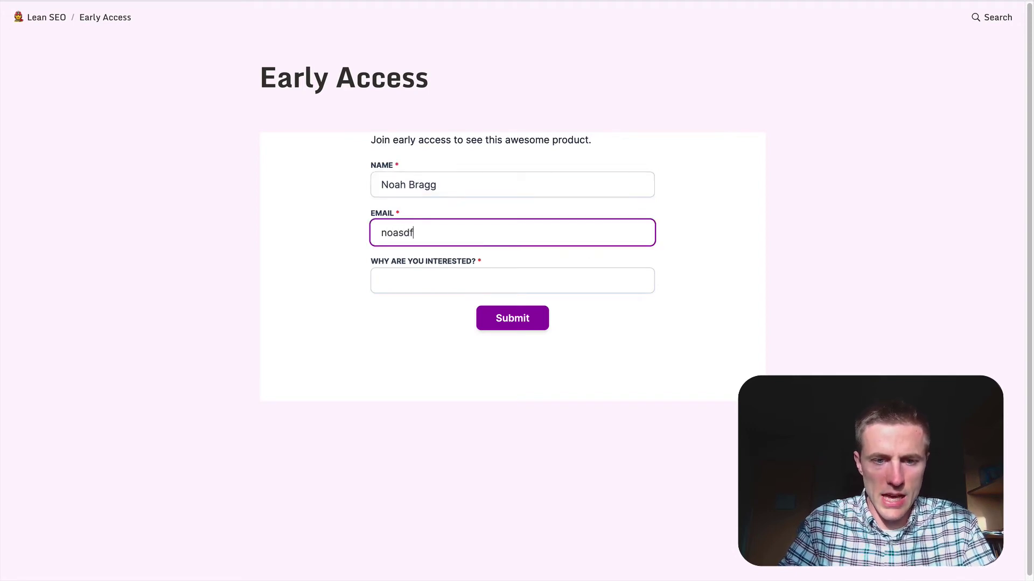
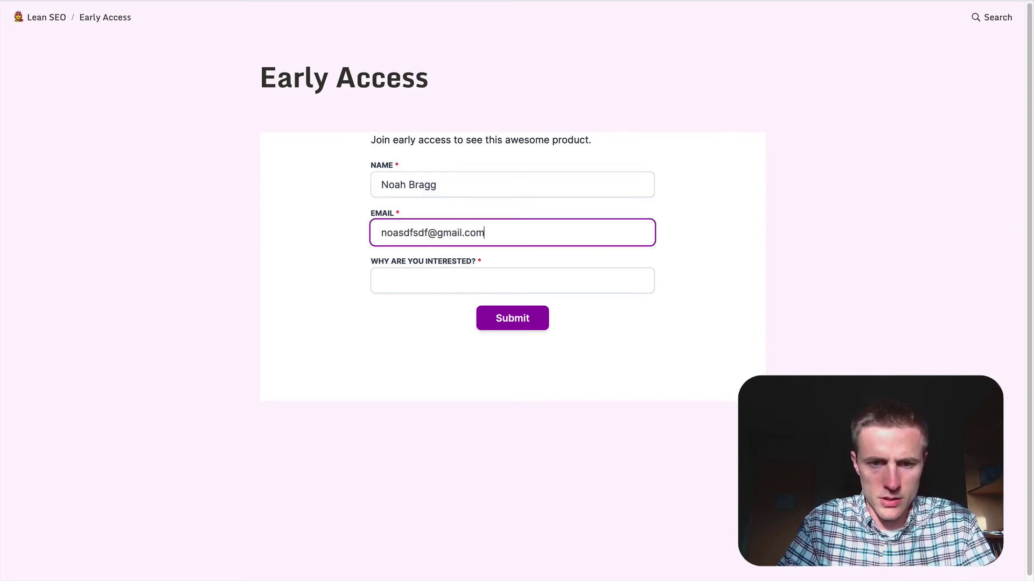
key("Tab")
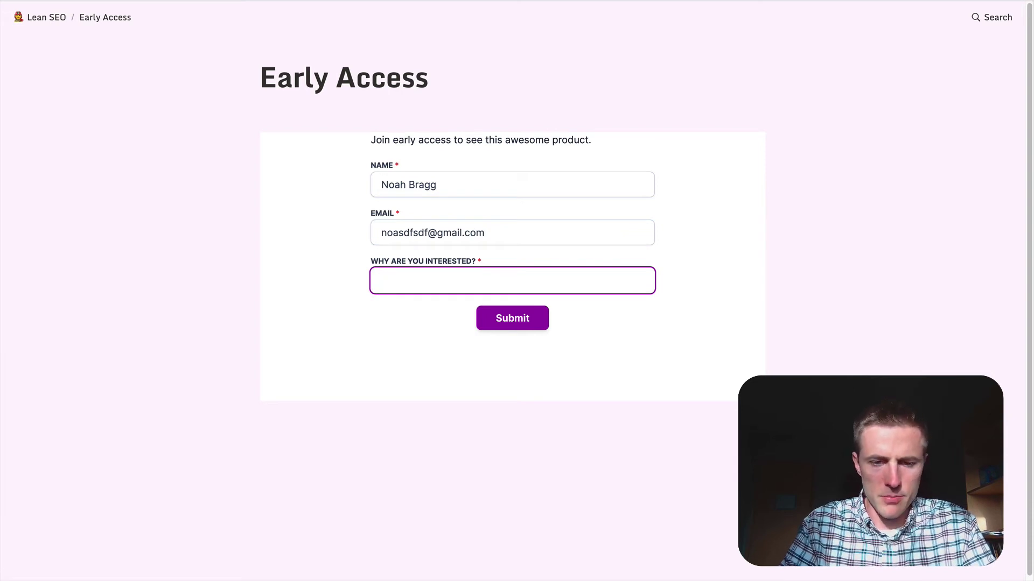
type("because it's awesome.")
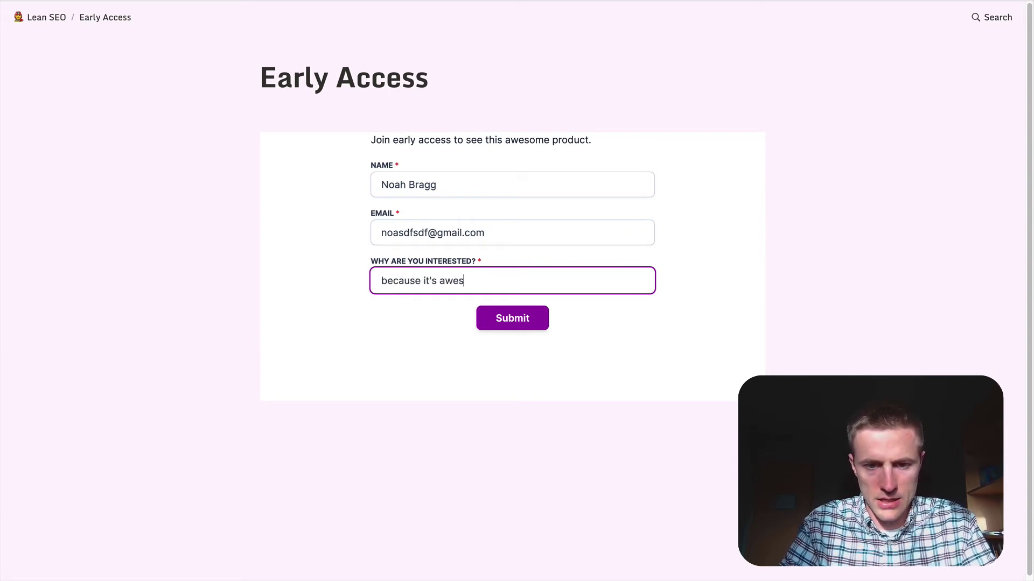
left_click(521, 315)
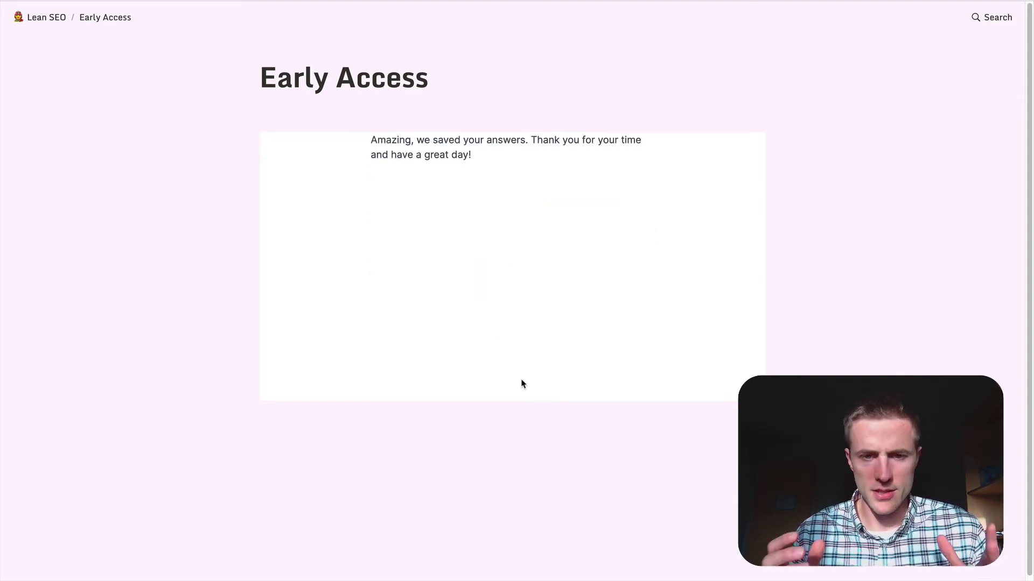
Step: Select the thank-you message text, then clear the selection
left_click_drag(487, 160, 370, 141)
left_click_drag(486, 160, 370, 141)
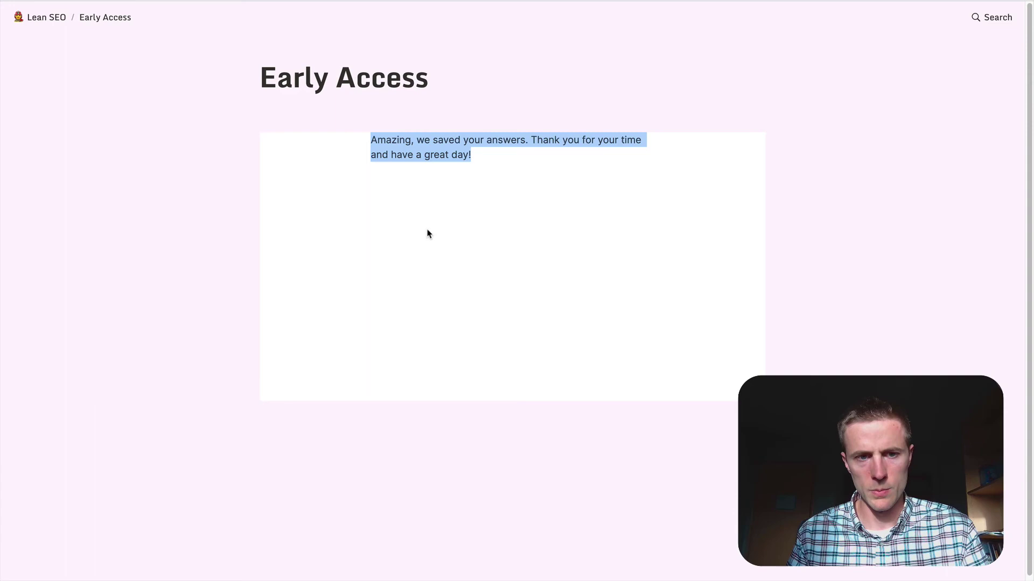
left_click(541, 159)
Step: Open the Early Access responses database under NotionForms
key("ctrl+Left")
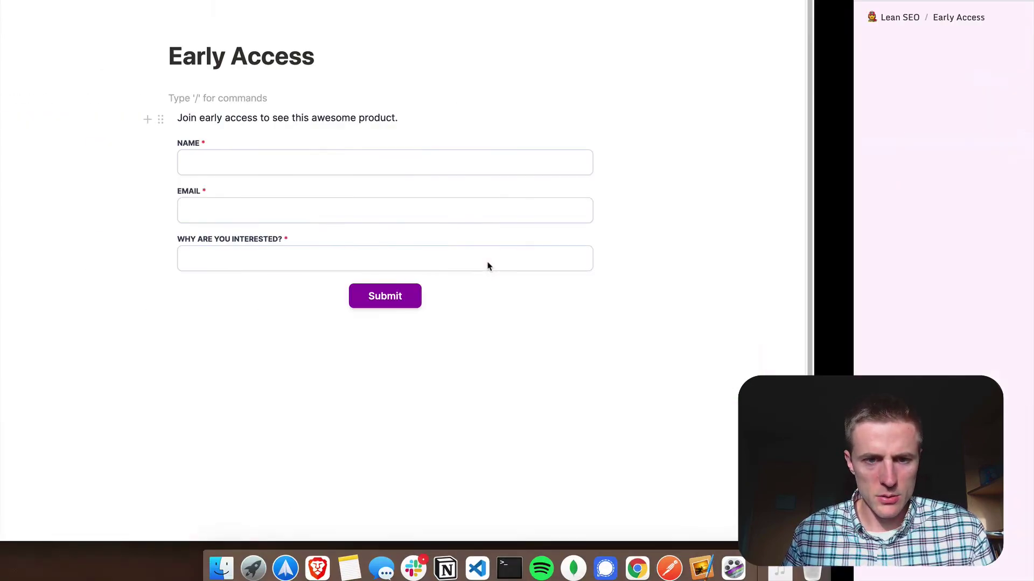
scroll(149, 383, "down", 5)
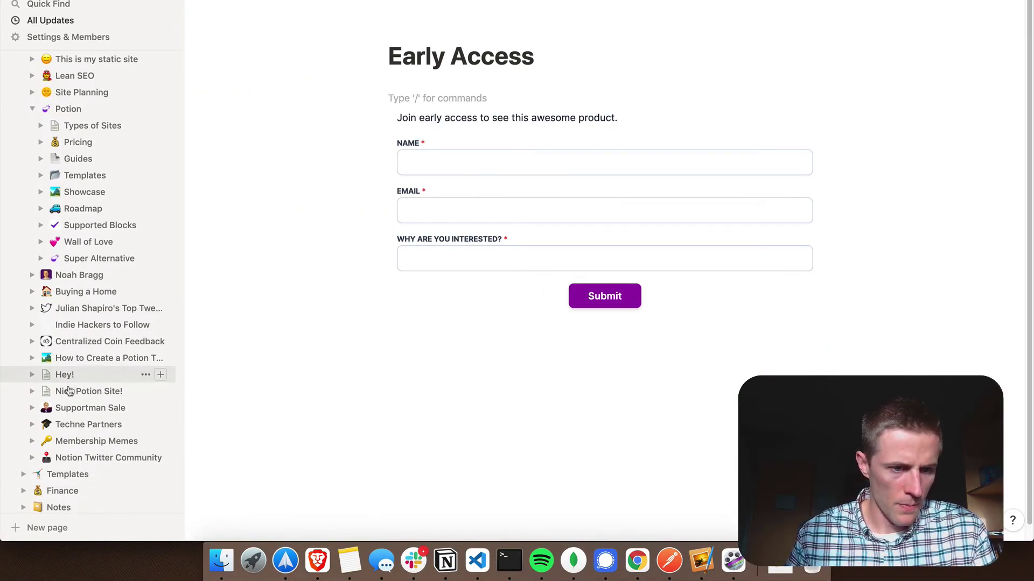
scroll(92, 428, "down", 2)
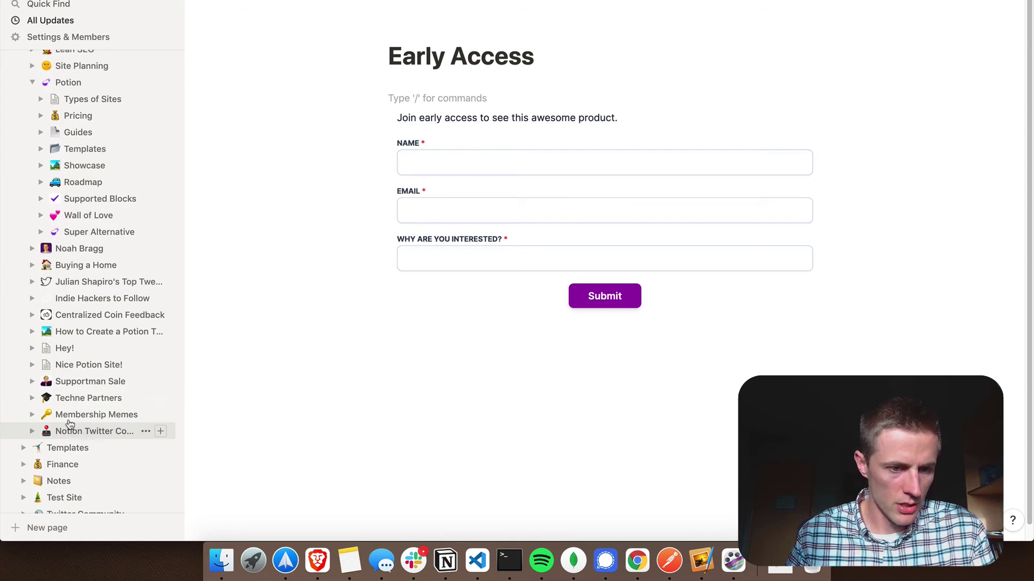
scroll(73, 433, "down", 5)
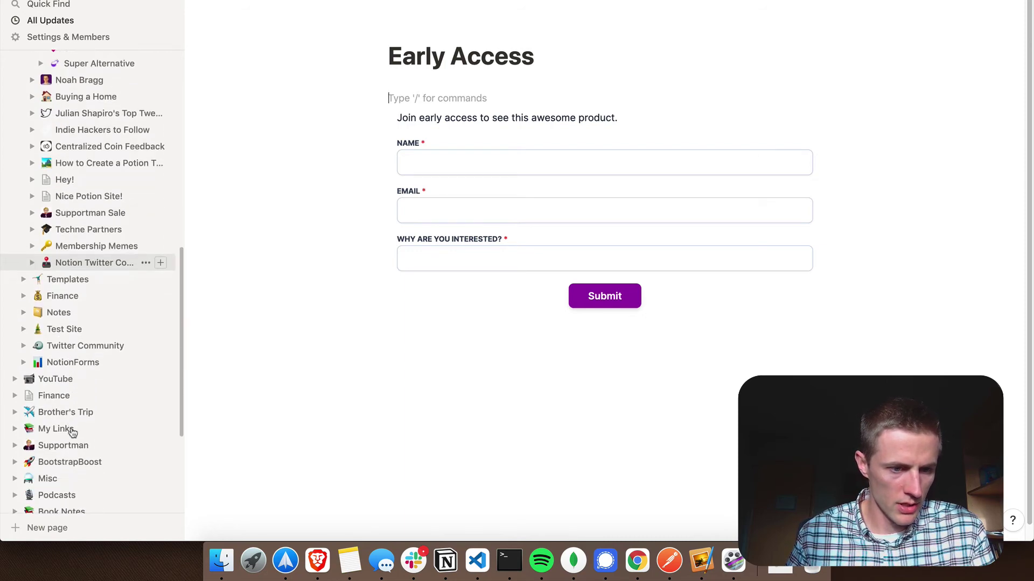
left_click(70, 362)
left_click(438, 200)
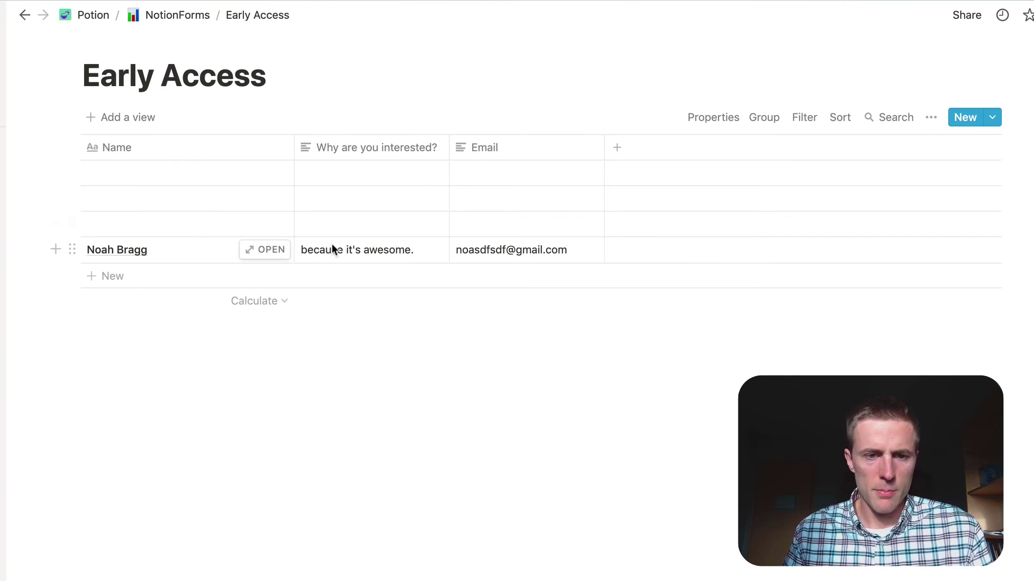
Step: Delete the empty rows, keeping only the submitted response
left_click(71, 223)
left_click(17, 174)
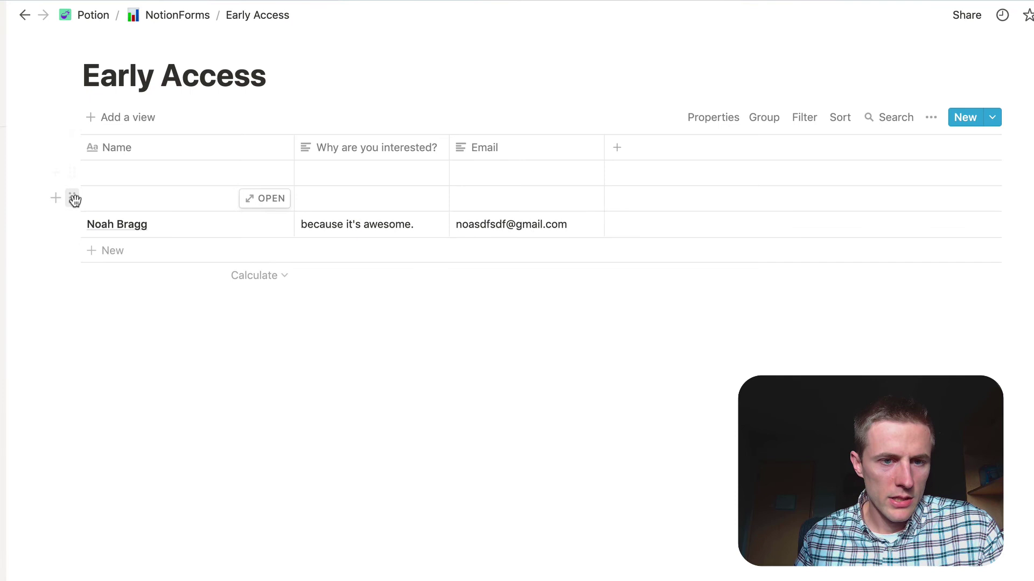
left_click(72, 198)
left_click(21, 148)
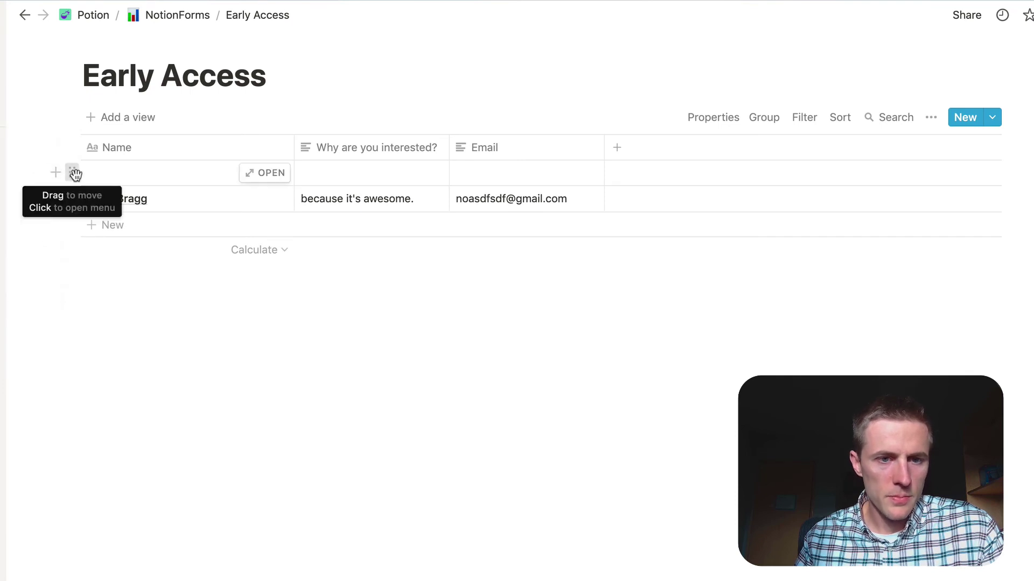
left_click(71, 172)
key("Delete")
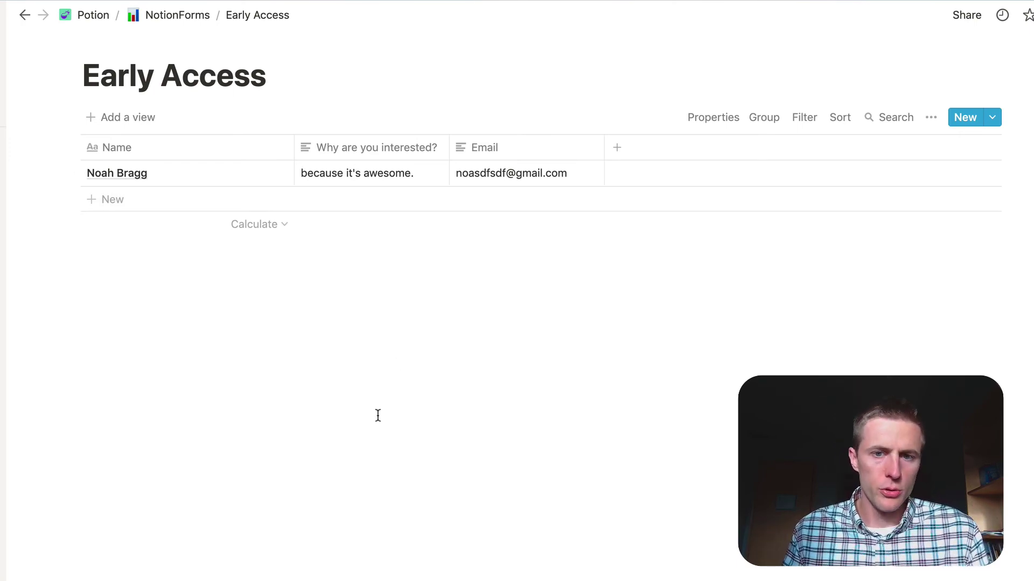
key("super+Tab")
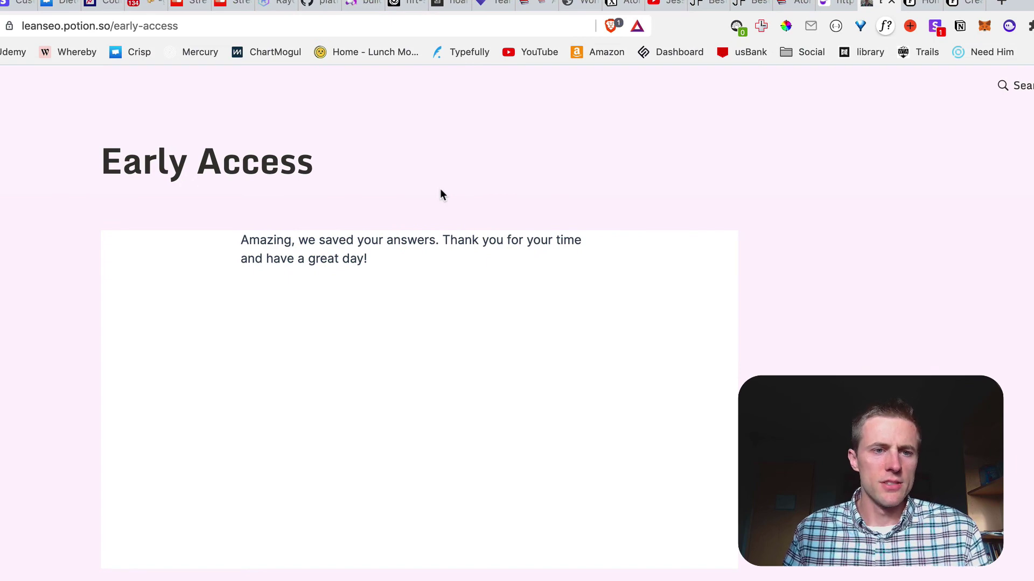
key("super+Tab")
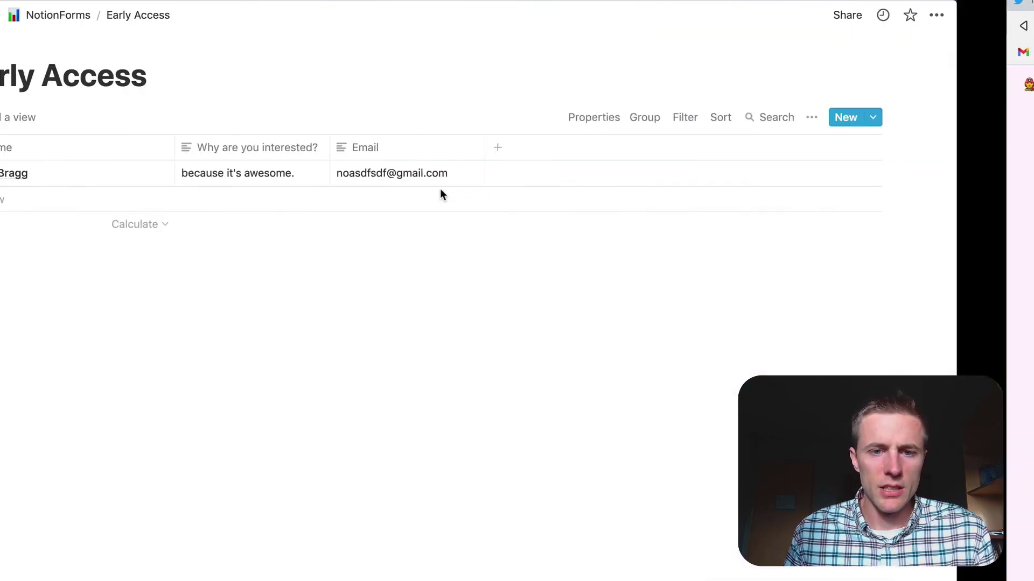
left_click(423, 155)
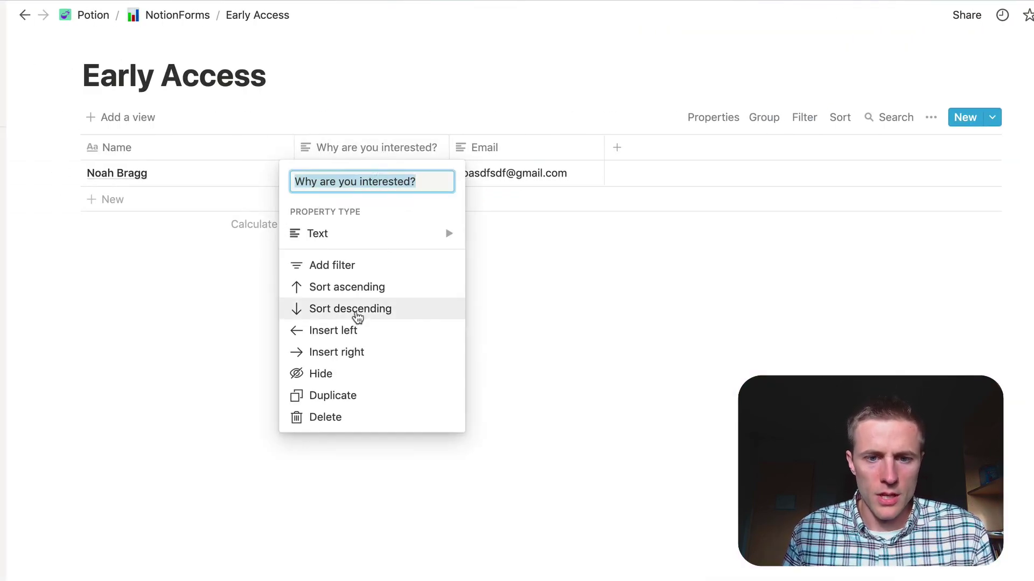
mouse_move(360, 237)
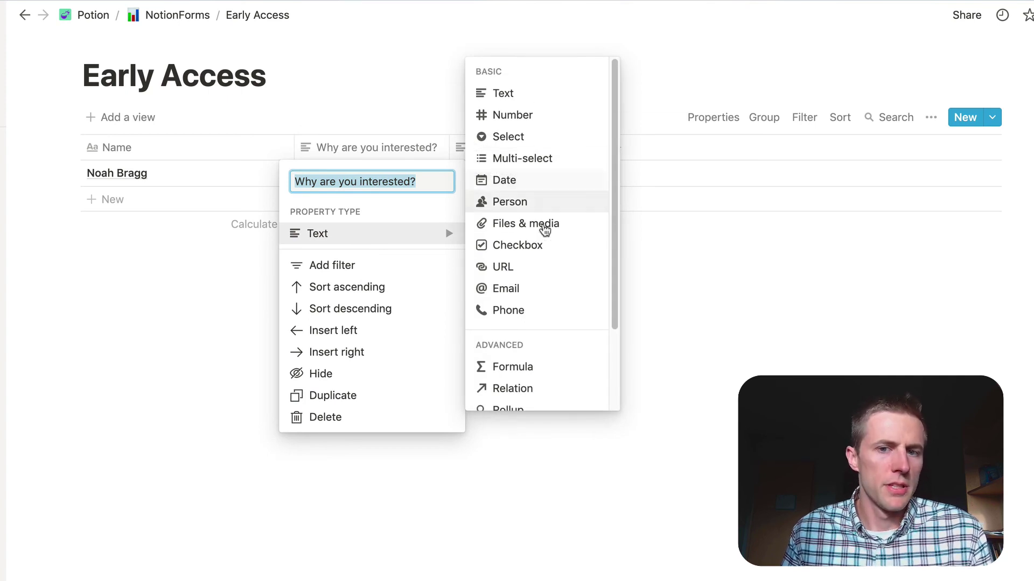
mouse_move(528, 123)
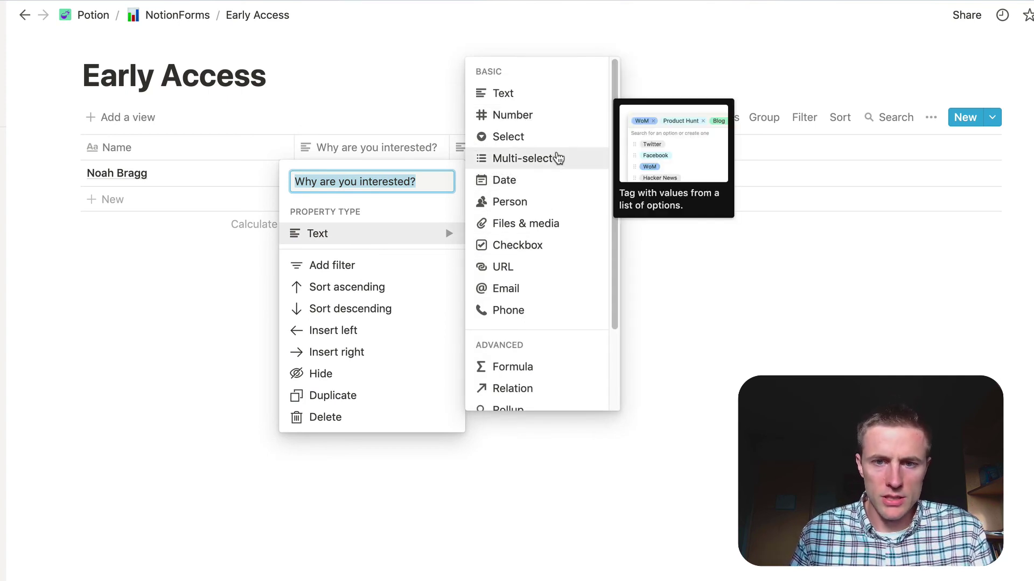
mouse_move(568, 204)
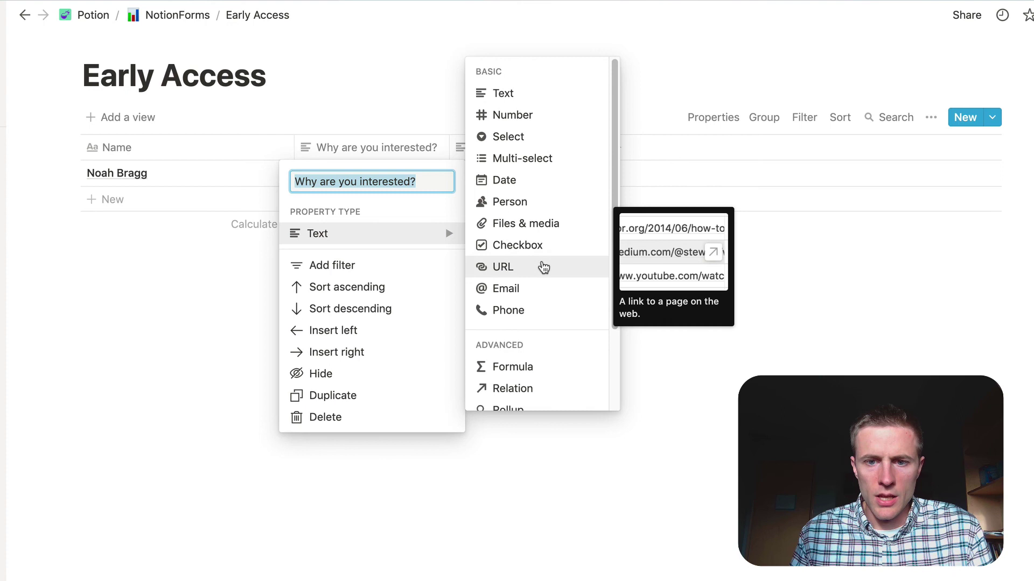
left_click(228, 308)
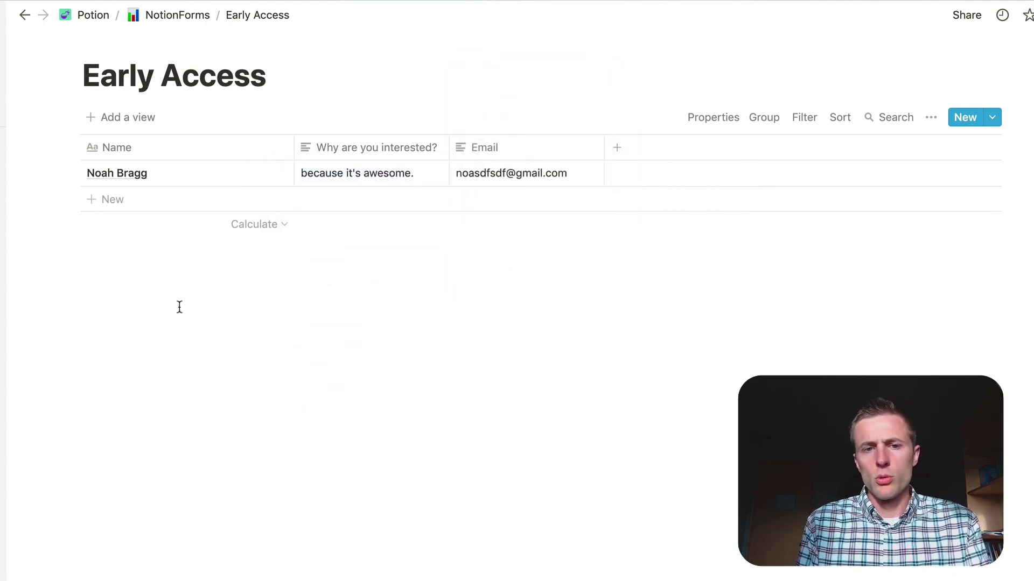